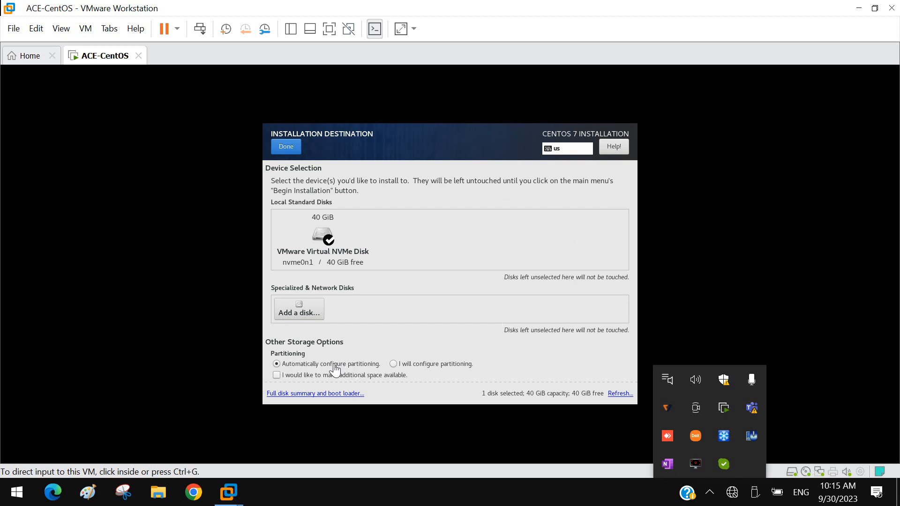
# Step: Keep automatic partitioning for the VMware Virtual NVMe Disk and return to the installation summary
pyautogui.click(423, 369)
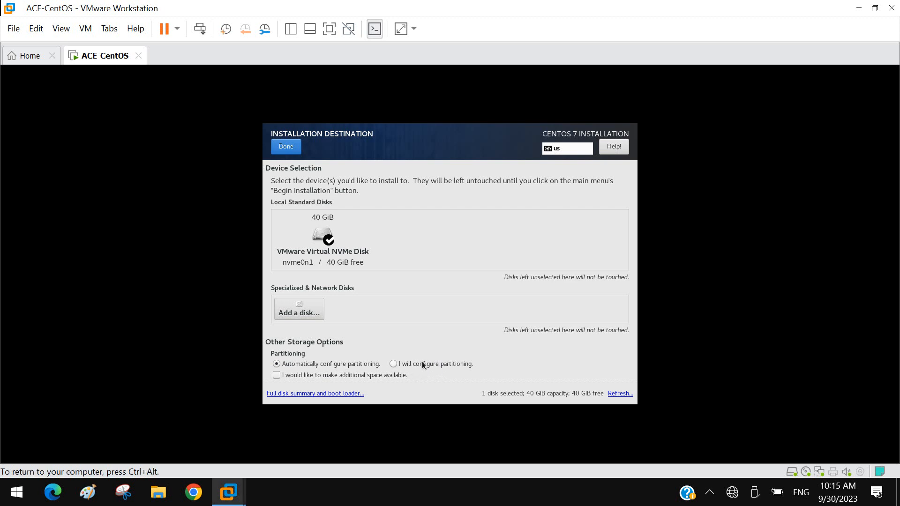
pyautogui.click(393, 365)
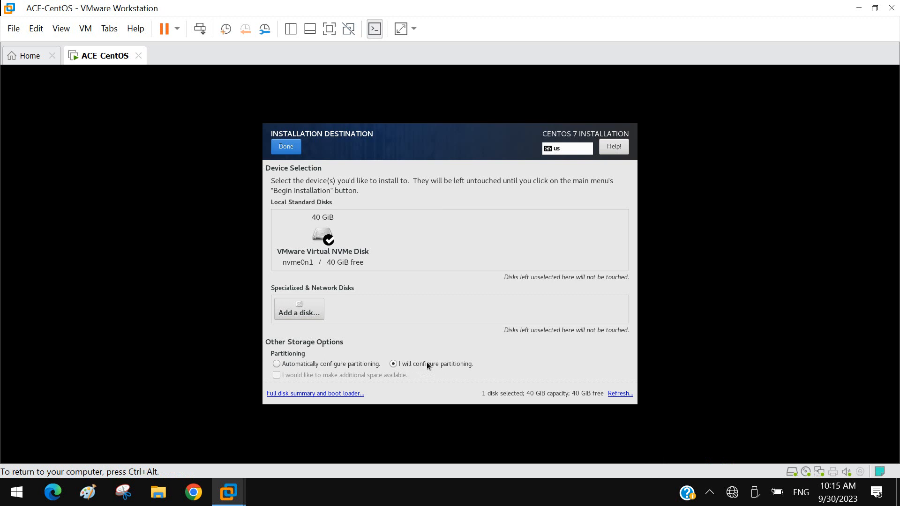
pyautogui.click(277, 364)
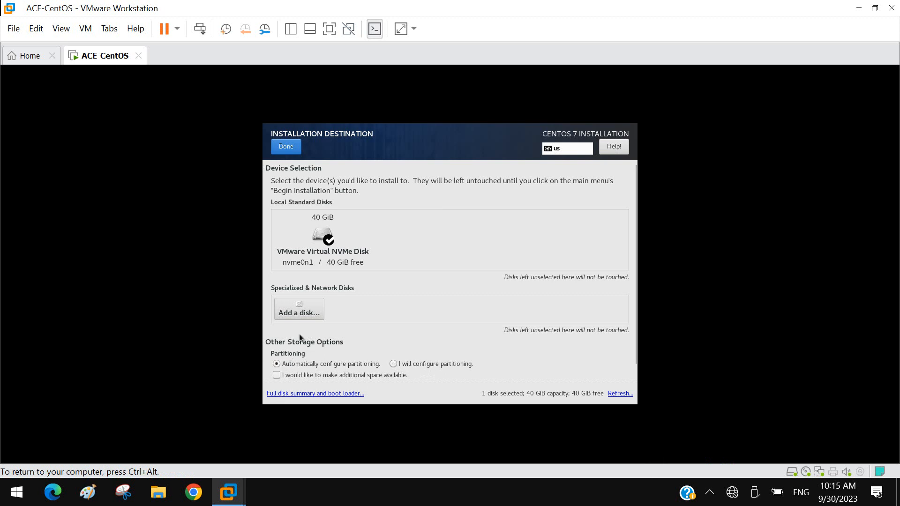
pyautogui.click(286, 149)
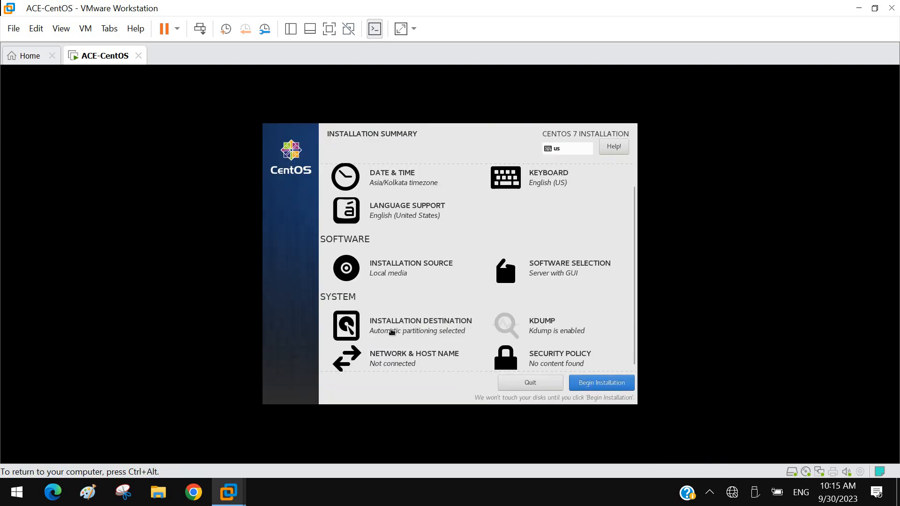
# Step: Reopen the installation destination and choose to configure the disk's partitioning manually
pyautogui.click(392, 332)
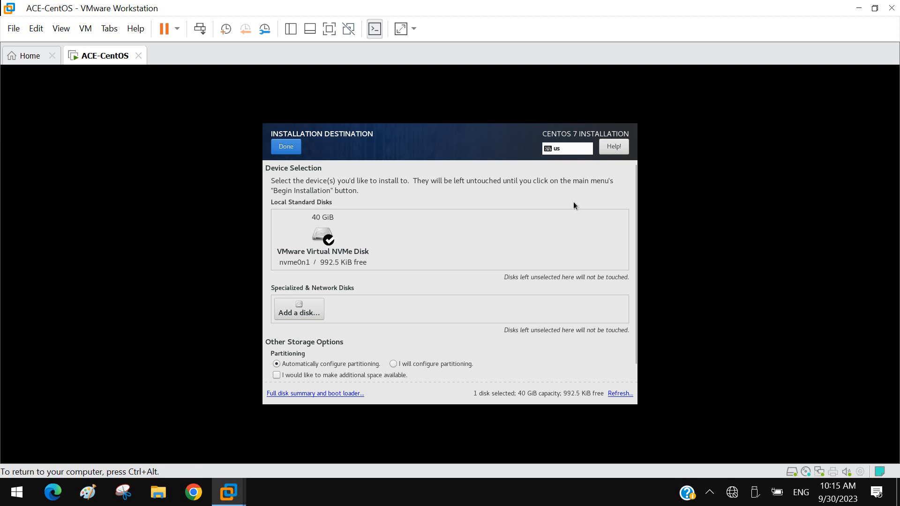
pyautogui.click(398, 364)
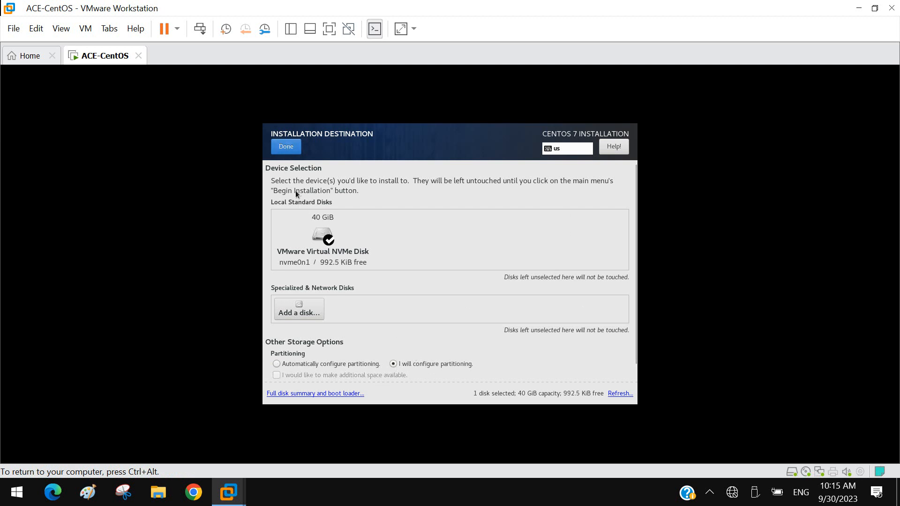
pyautogui.click(286, 147)
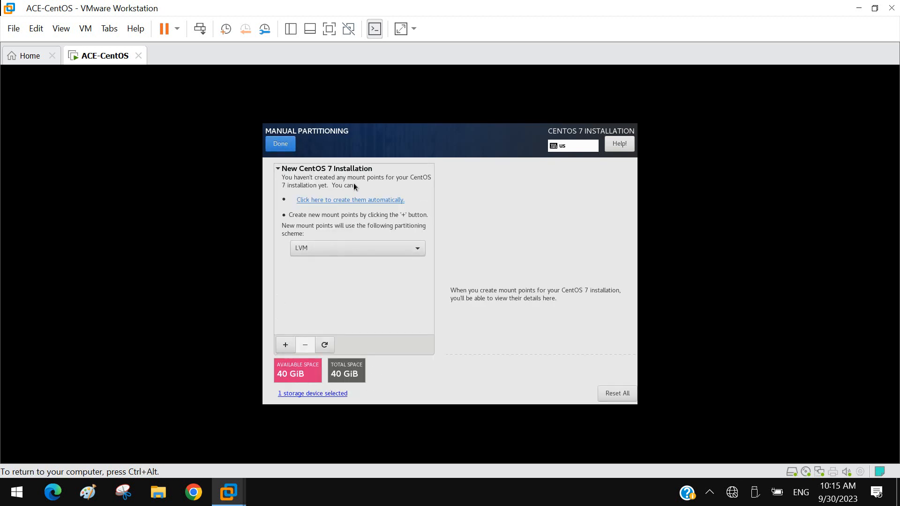
# Step: Set the partitioning scheme to Standard Partition and create the mount points automatically
pyautogui.click(419, 251)
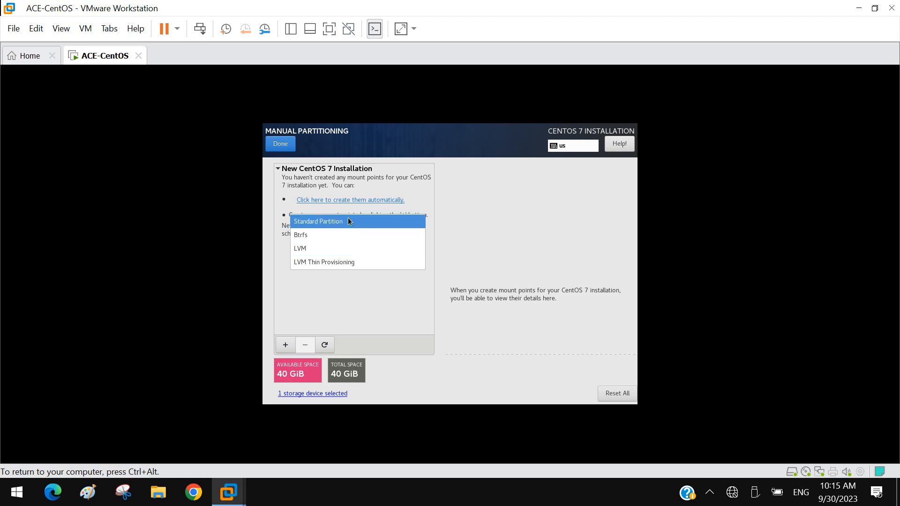
pyautogui.click(326, 223)
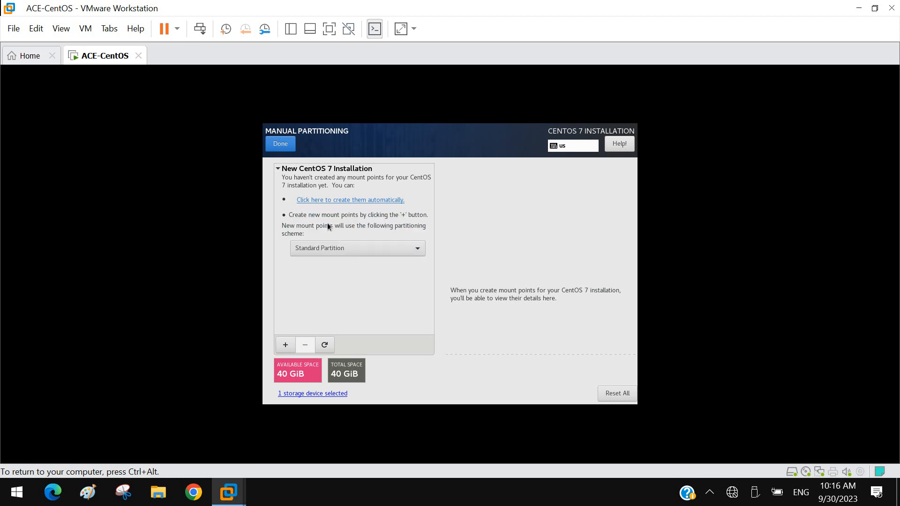
pyautogui.click(345, 205)
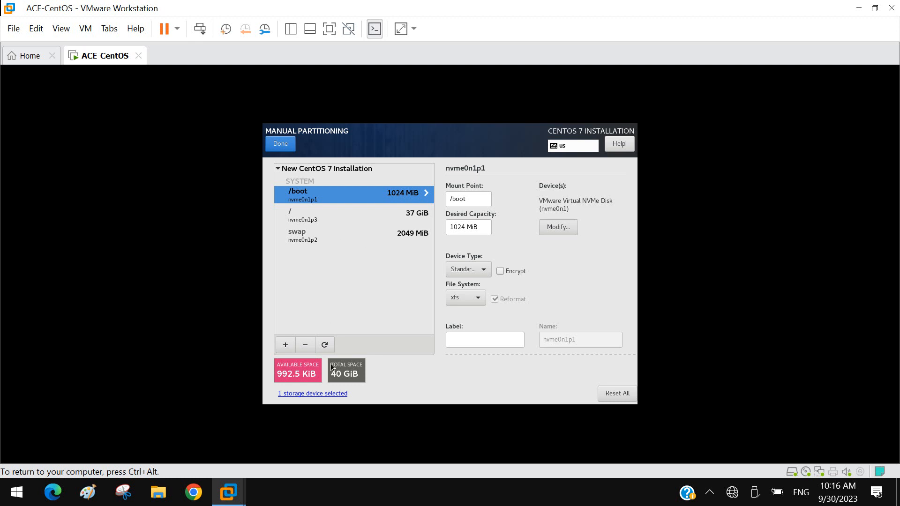
# Step: Request a reset of all partitions but preserve the current selections, and accept the partitioning changes
pyautogui.click(622, 397)
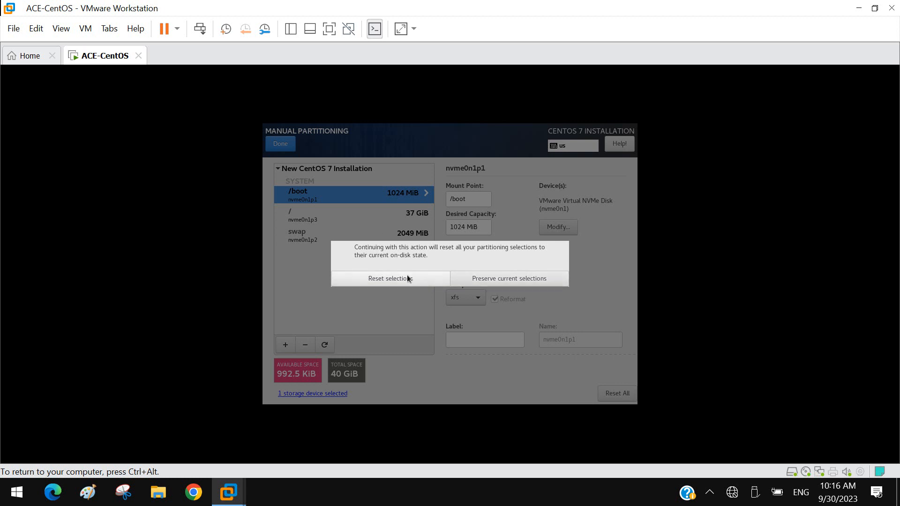
pyautogui.click(491, 279)
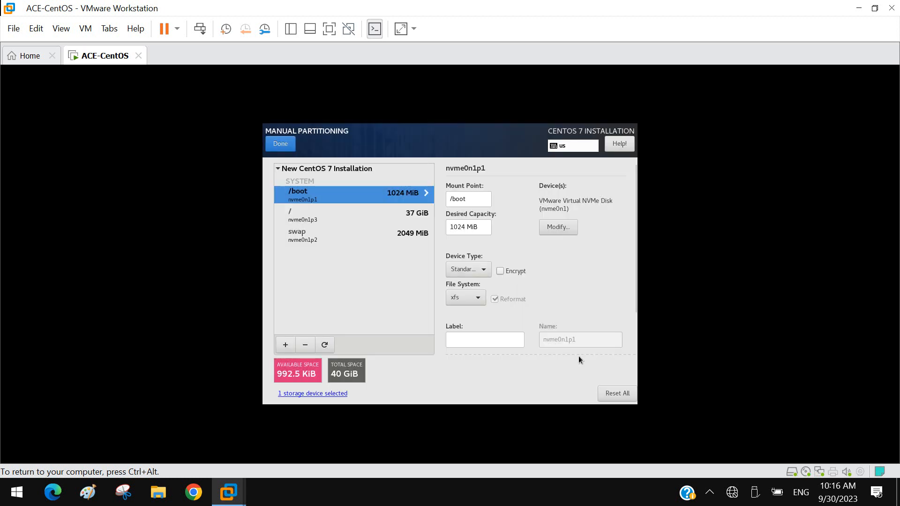
pyautogui.click(282, 146)
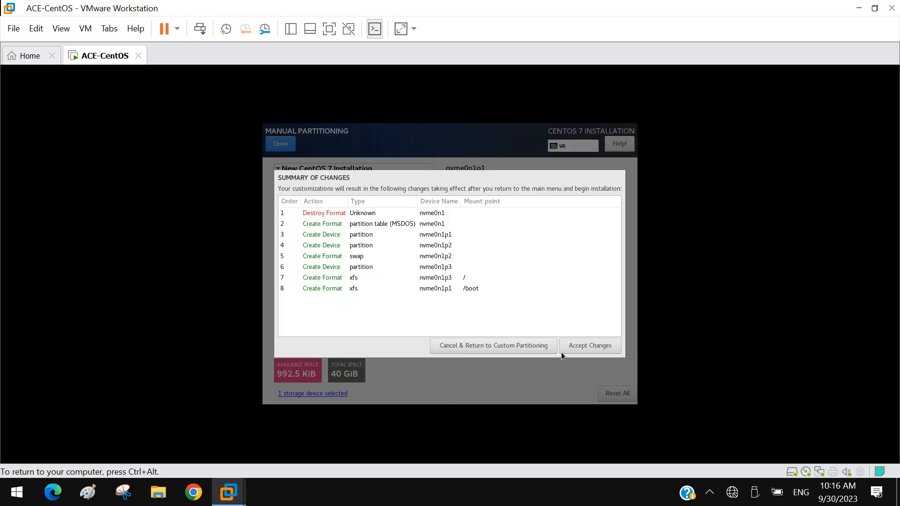
pyautogui.click(582, 344)
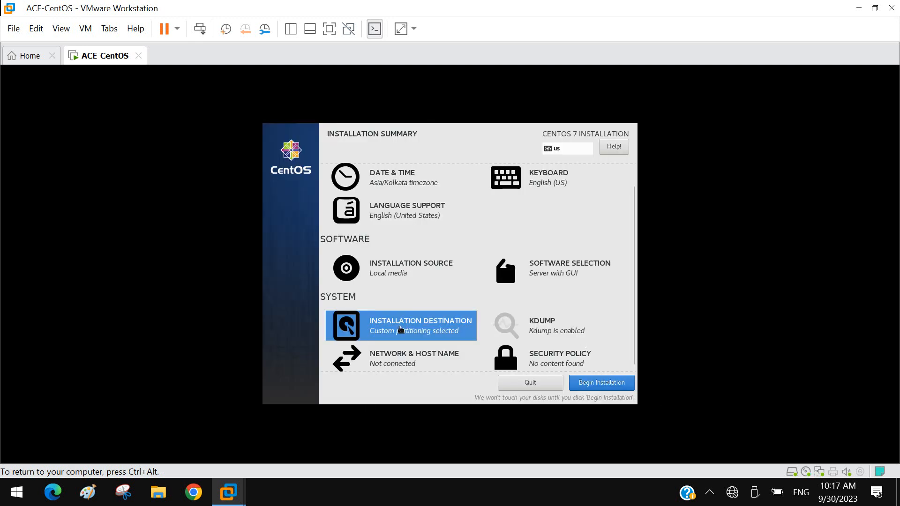
# Step: Return to manual partitioning from the installation destination and remove the /boot, / and swap mount points
pyautogui.click(400, 328)
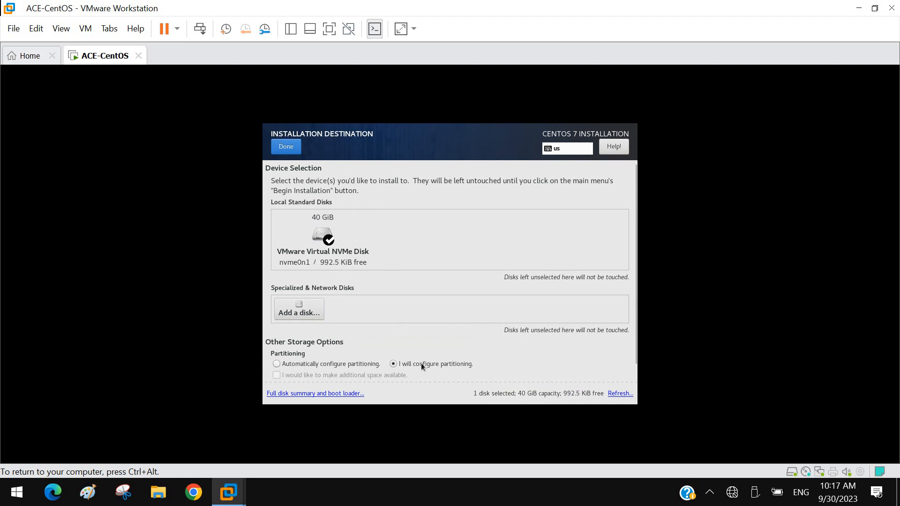
pyautogui.click(284, 146)
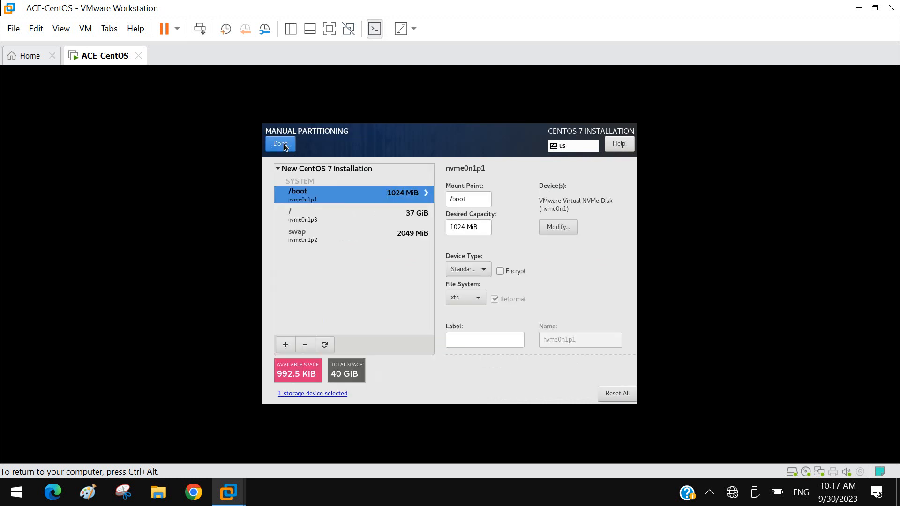
pyautogui.click(305, 347)
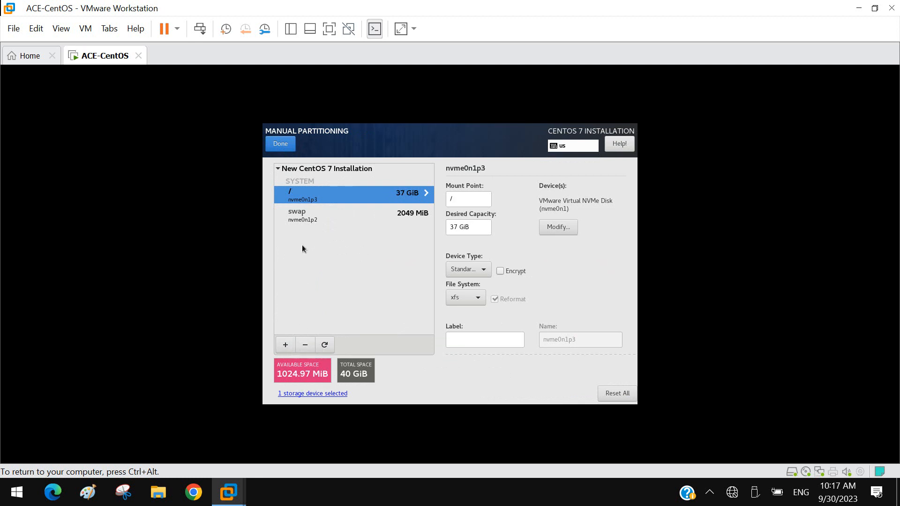
pyautogui.click(304, 349)
pyautogui.click(305, 350)
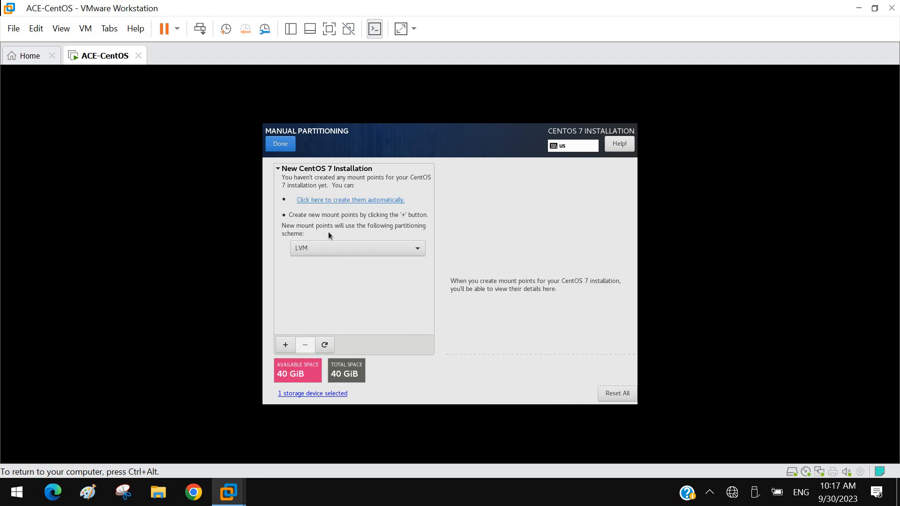
# Step: Set the partitioning scheme to Standard Partition and add a /boot mount point with a desired capacity of 1024
pyautogui.click(412, 254)
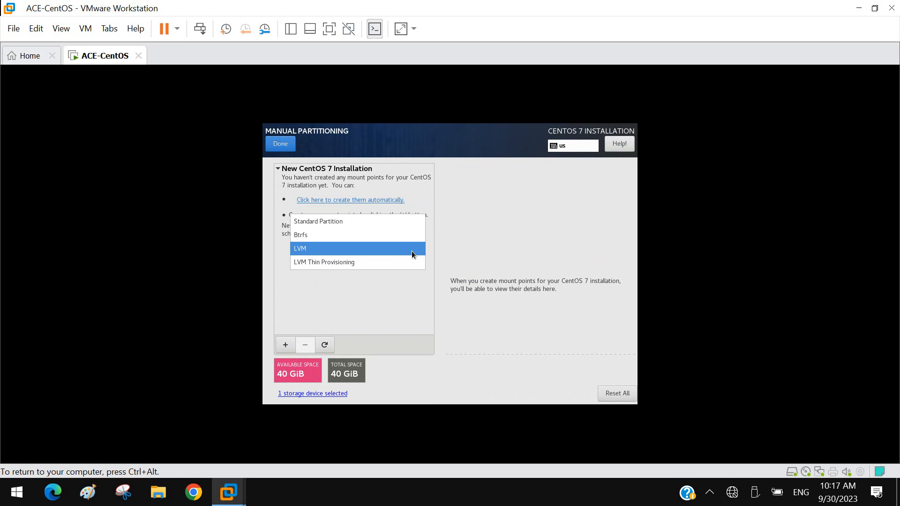
pyautogui.click(383, 224)
pyautogui.click(285, 345)
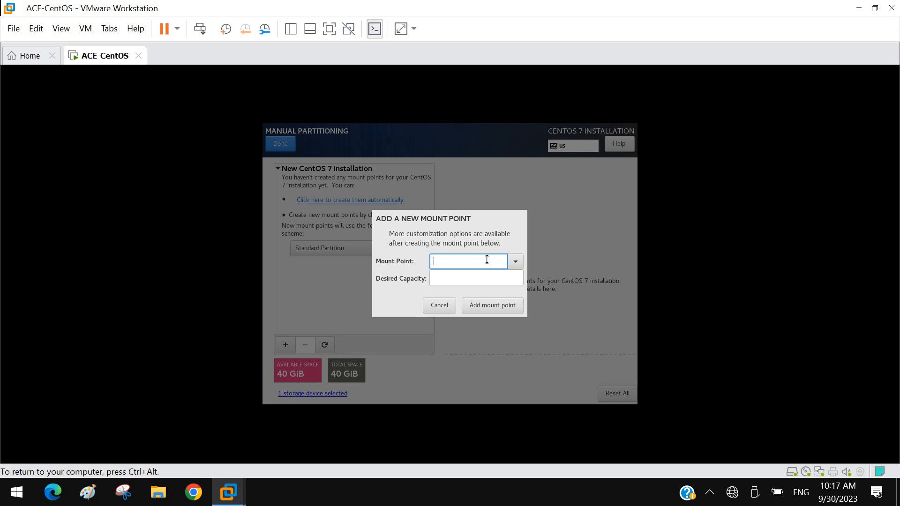
pyautogui.click(512, 266)
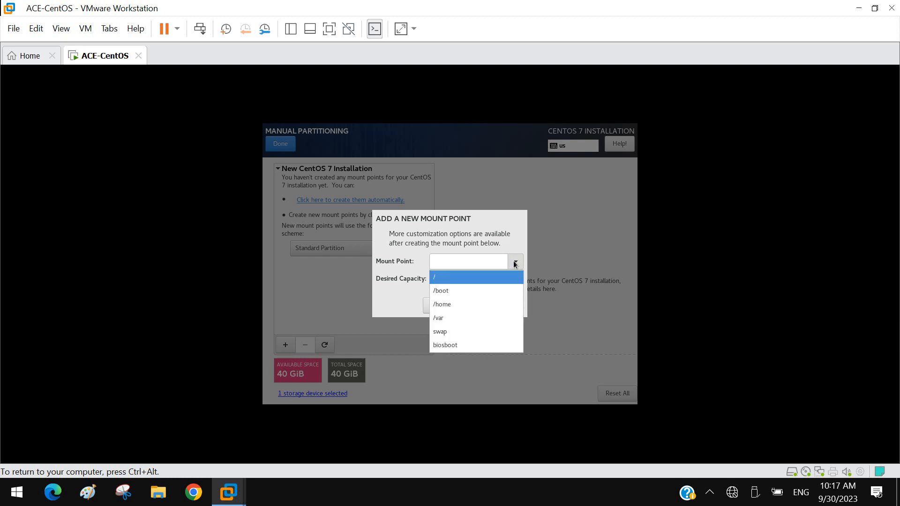
pyautogui.click(440, 280)
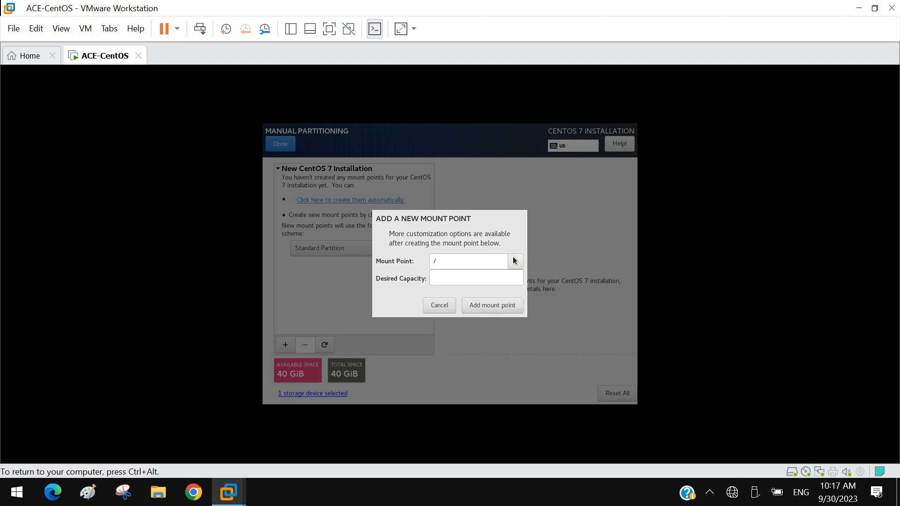
pyautogui.click(513, 261)
pyautogui.click(456, 290)
pyautogui.click(451, 280)
pyautogui.write('1')
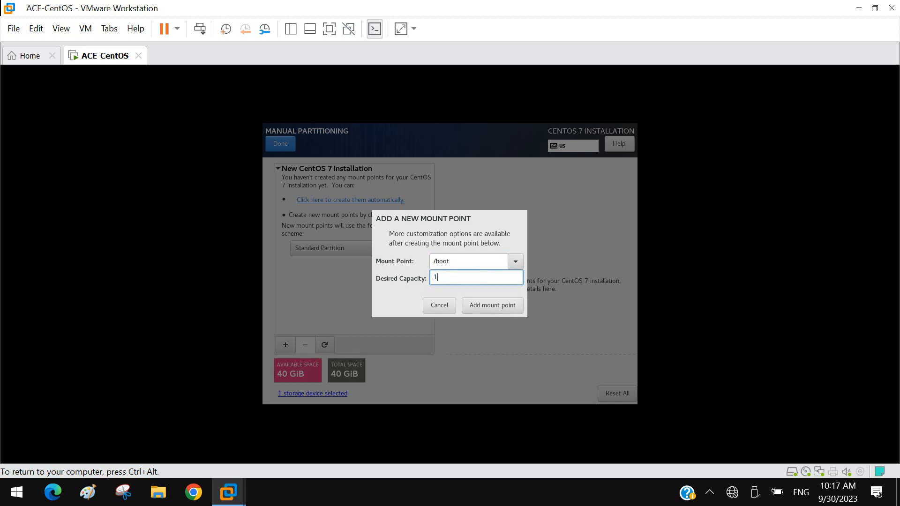
pyautogui.write('024')
pyautogui.click(503, 305)
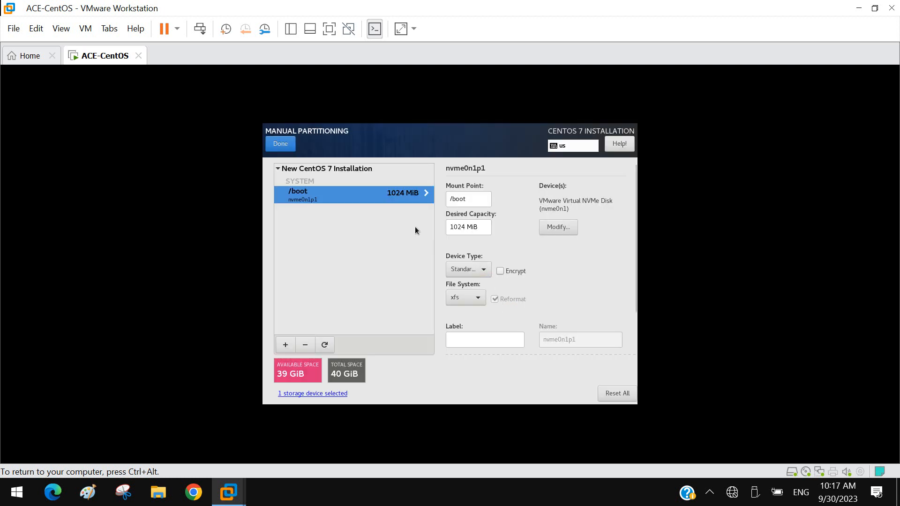
# Step: Add a root (/) mount point with a desired capacity of 30GB
pyautogui.click(286, 346)
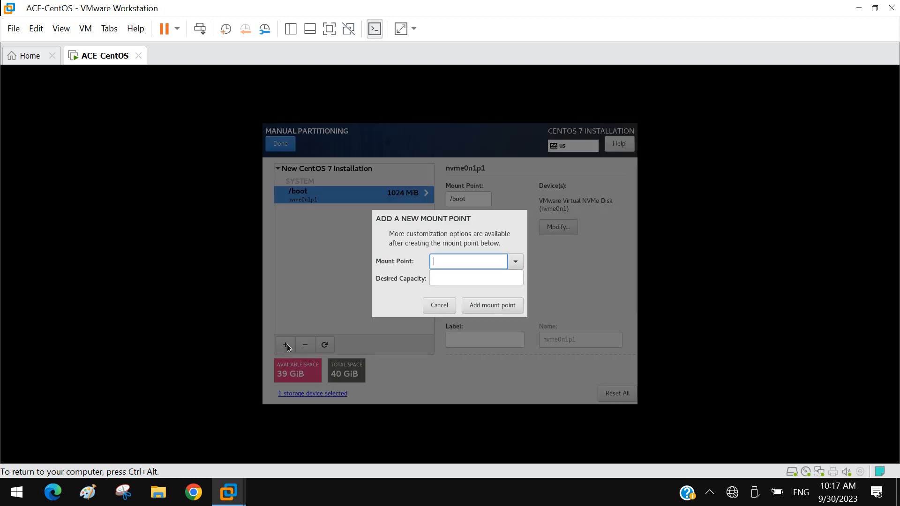
pyautogui.click(516, 261)
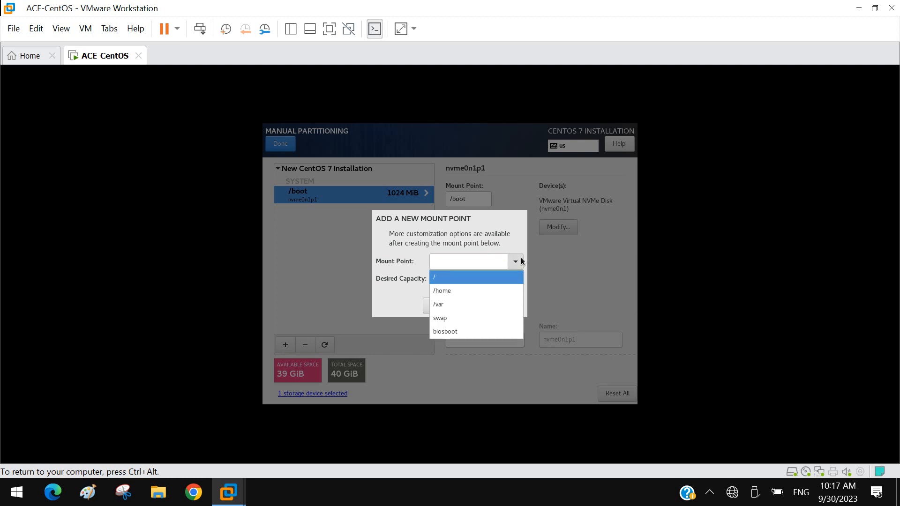
pyautogui.click(446, 275)
pyautogui.click(461, 275)
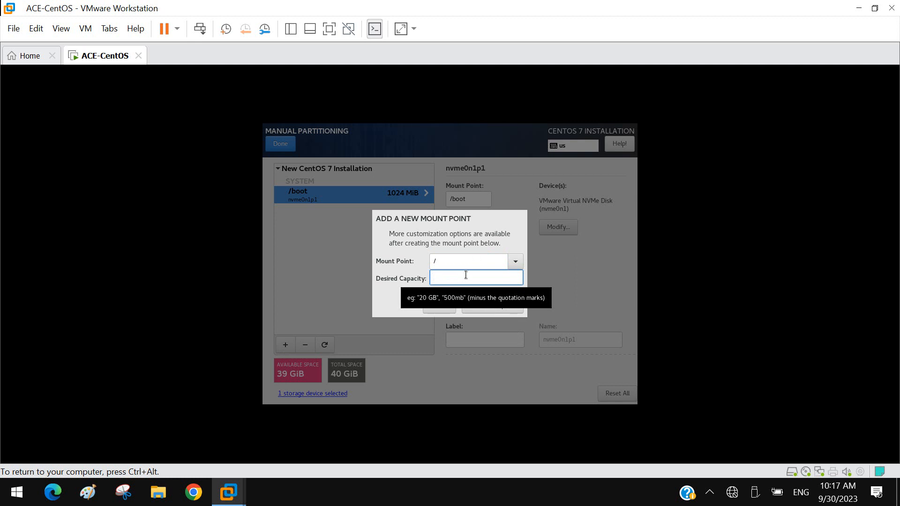
pyautogui.write('30')
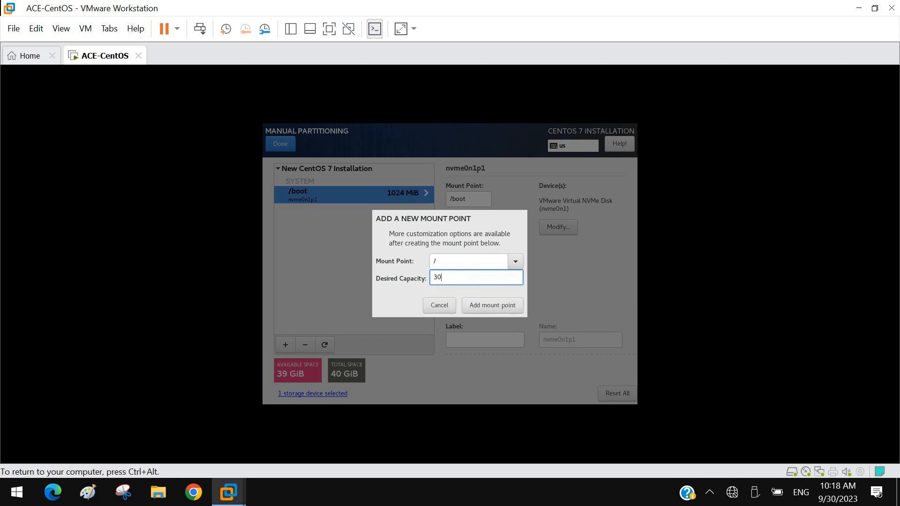
pyautogui.write('Gb')
pyautogui.press('BackSpace')
pyautogui.write('B')
pyautogui.click(487, 309)
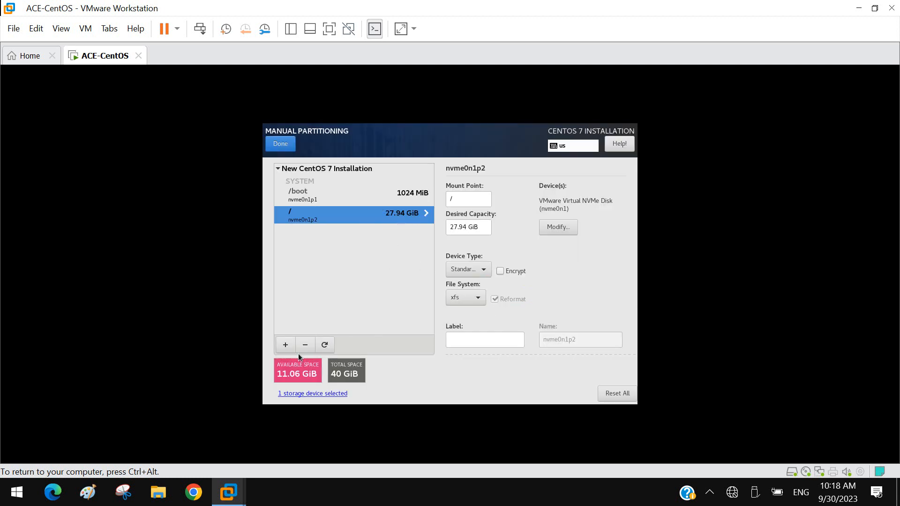
# Step: Add a swap mount point with a desired capacity of 2048
pyautogui.click(287, 346)
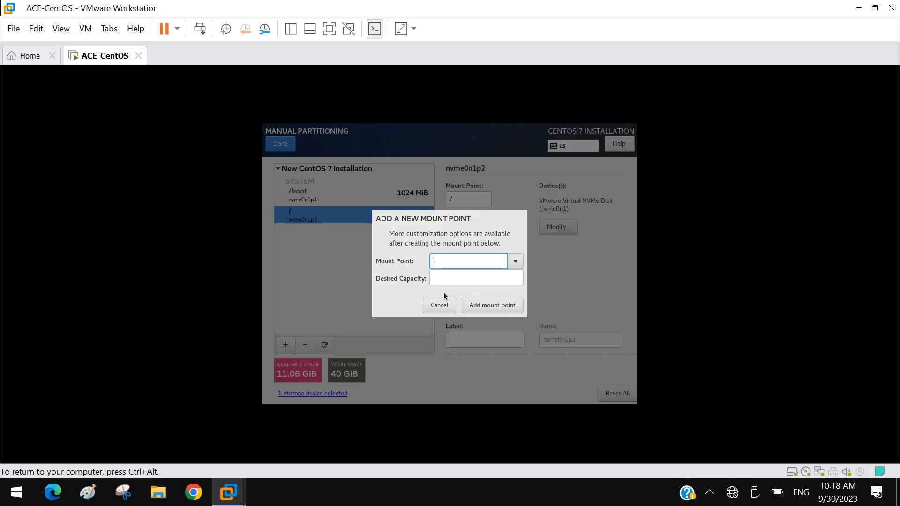
pyautogui.click(514, 260)
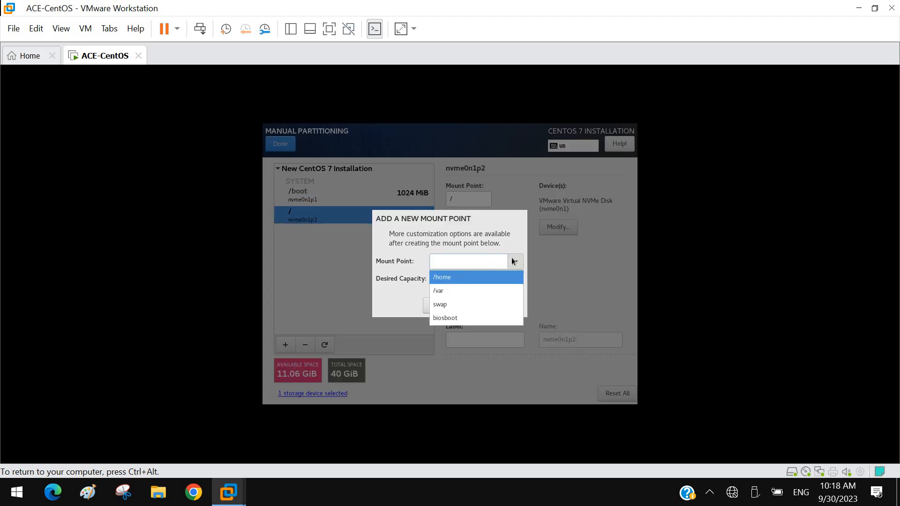
pyautogui.click(465, 305)
pyautogui.click(449, 279)
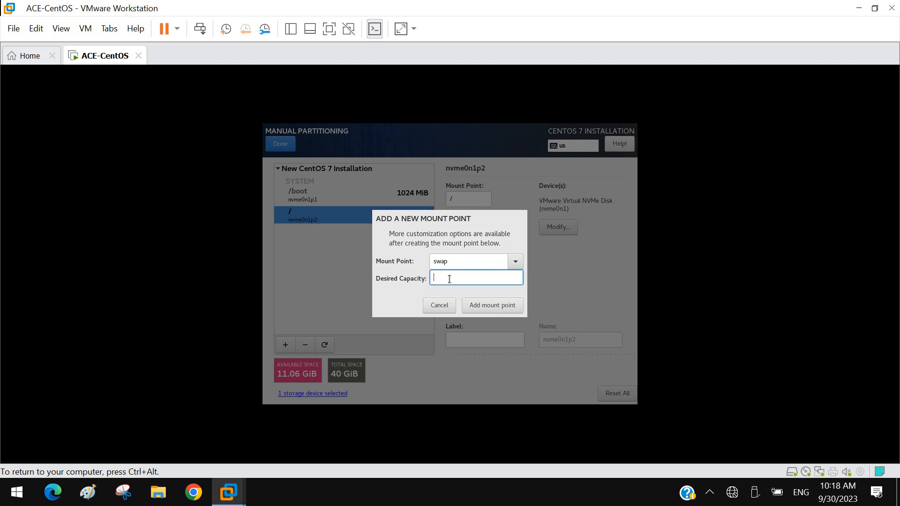
pyautogui.write('2048')
pyautogui.click(493, 308)
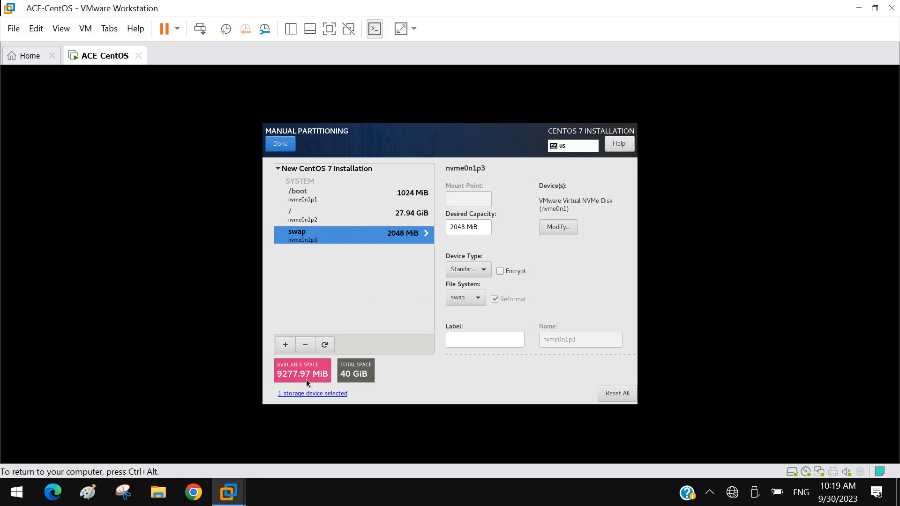
# Step: Add a /home mount point with a desired capacity of 9000
pyautogui.click(285, 345)
pyautogui.click(516, 262)
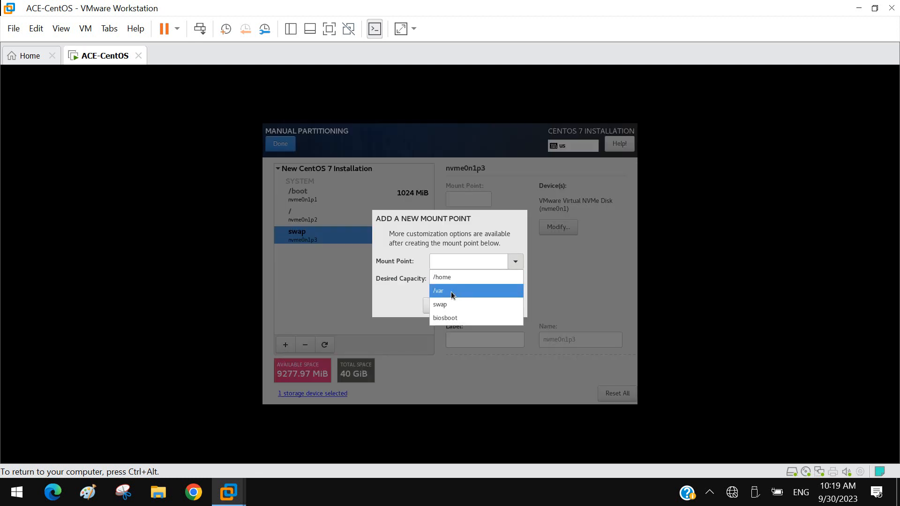
pyautogui.click(451, 277)
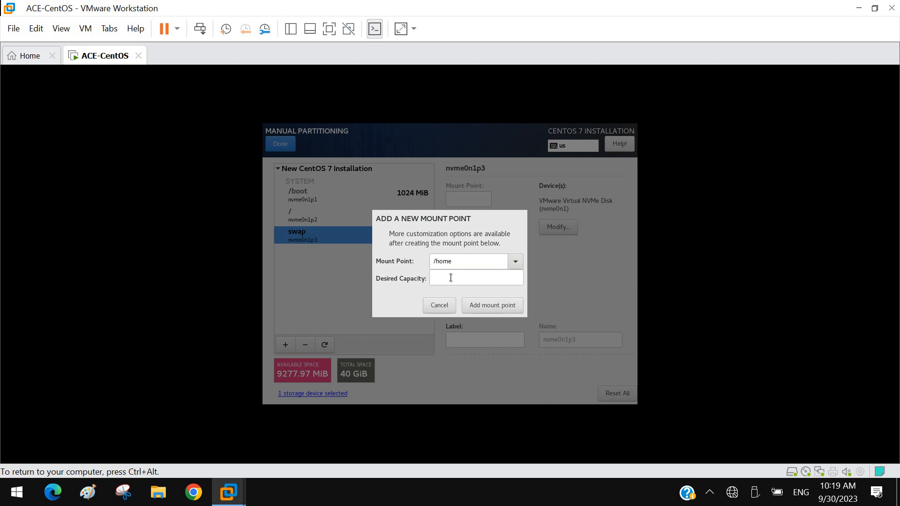
pyautogui.click(474, 279)
pyautogui.write('9000')
pyautogui.click(496, 311)
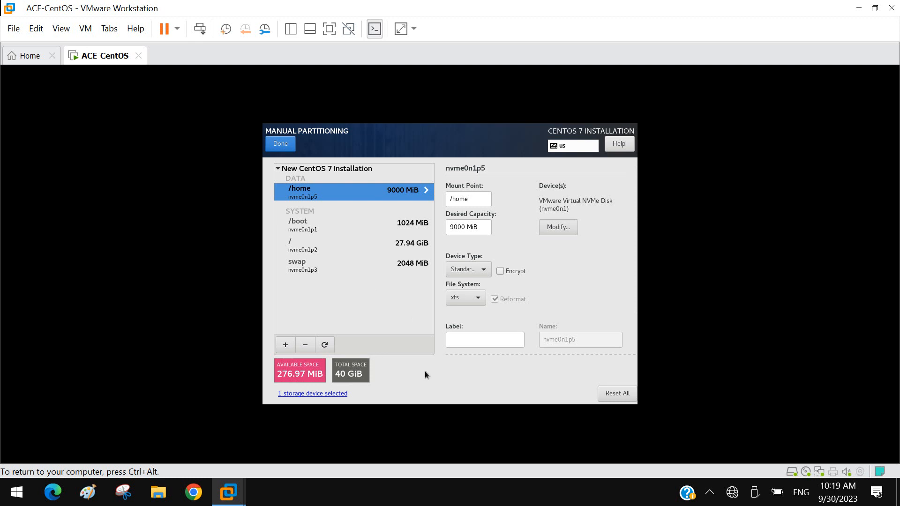
pyautogui.hotkey('ctrl', 'alt')
pyautogui.click(694, 413)
pyautogui.click(484, 273)
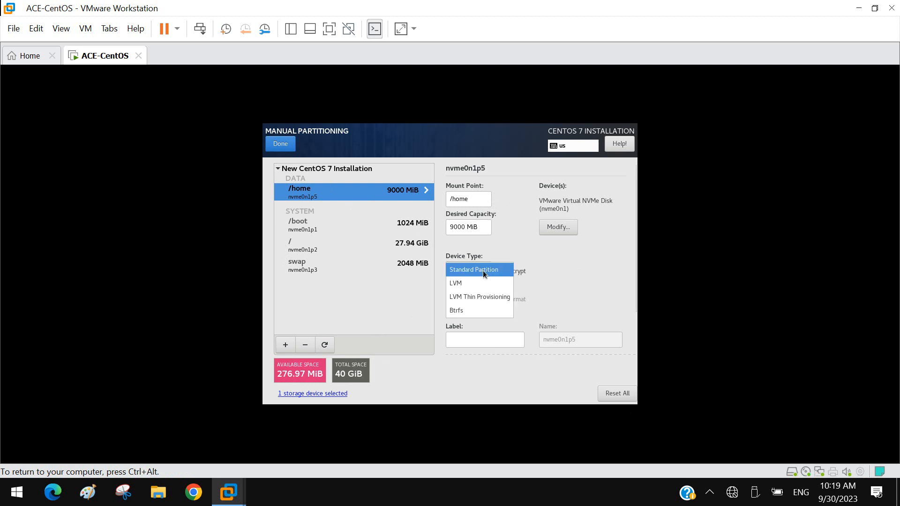
pyautogui.click(484, 272)
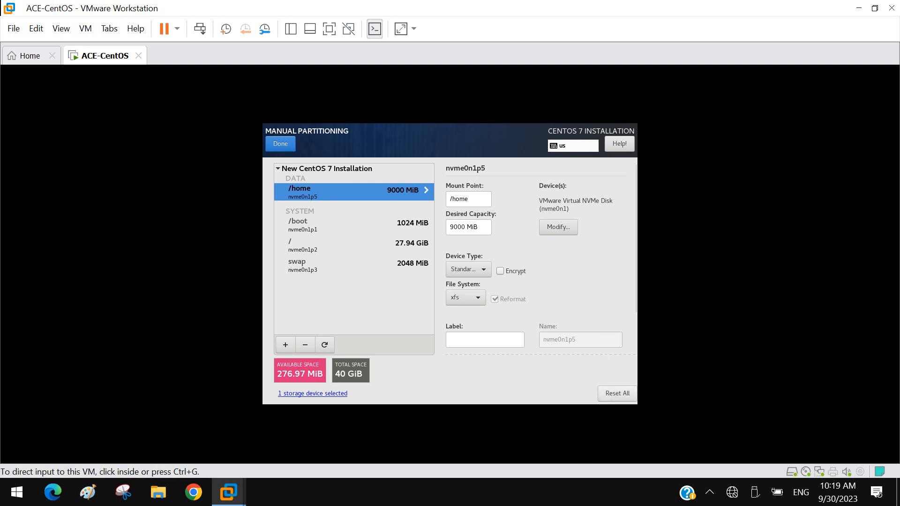
pyautogui.click(710, 496)
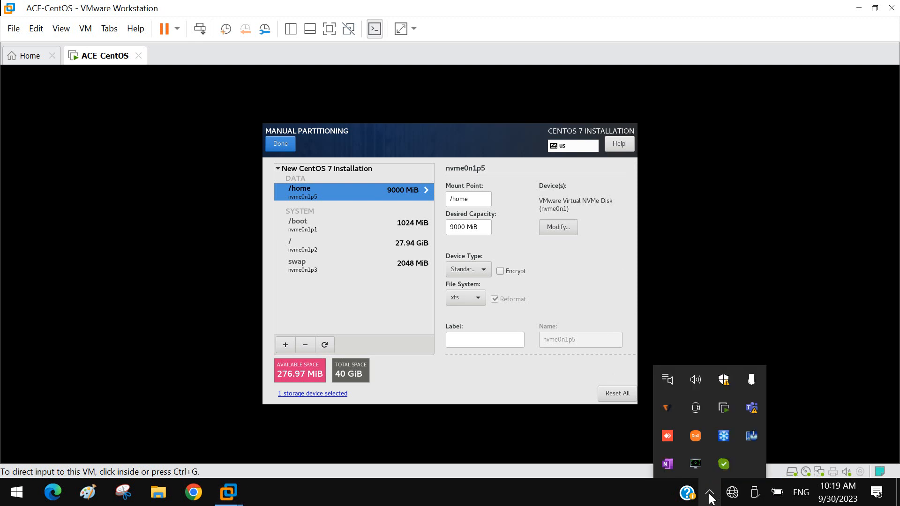
pyautogui.click(792, 259)
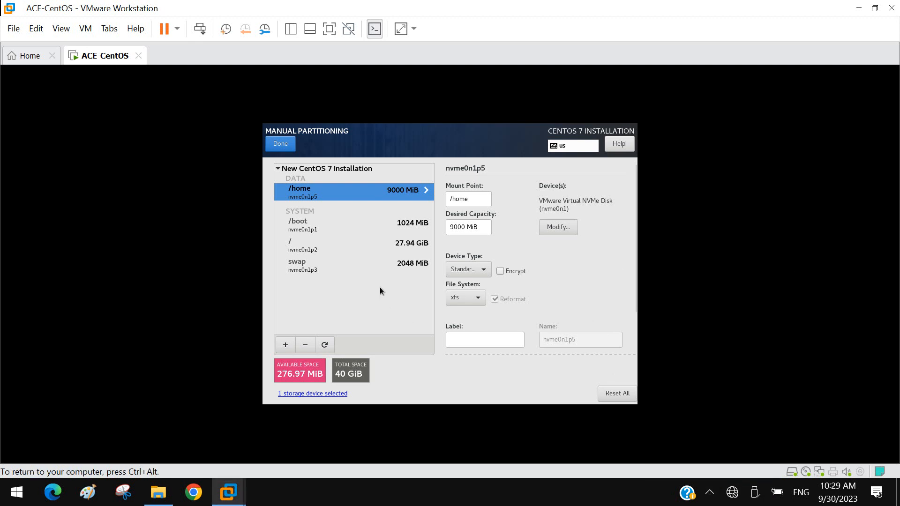
# Step: Reset all partitioning selections to the current on-disk state, discarding the manually added mount points
pyautogui.click(618, 394)
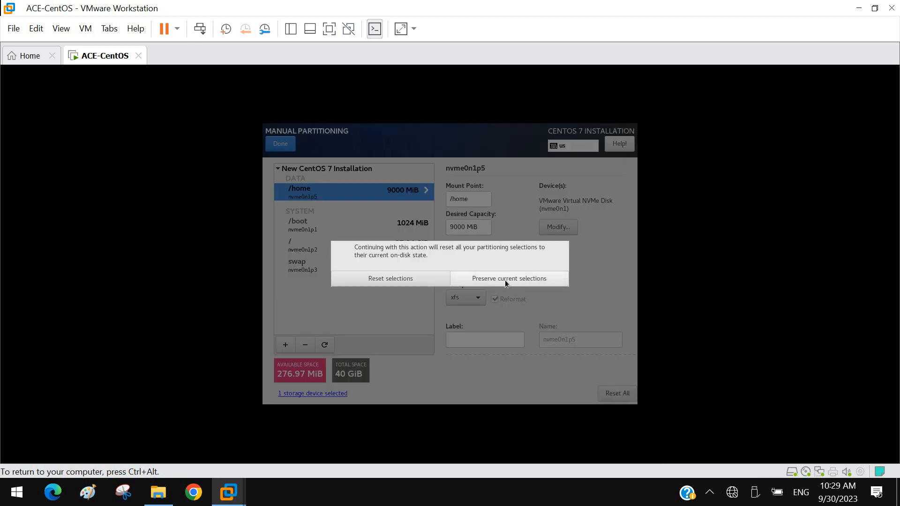
pyautogui.click(399, 280)
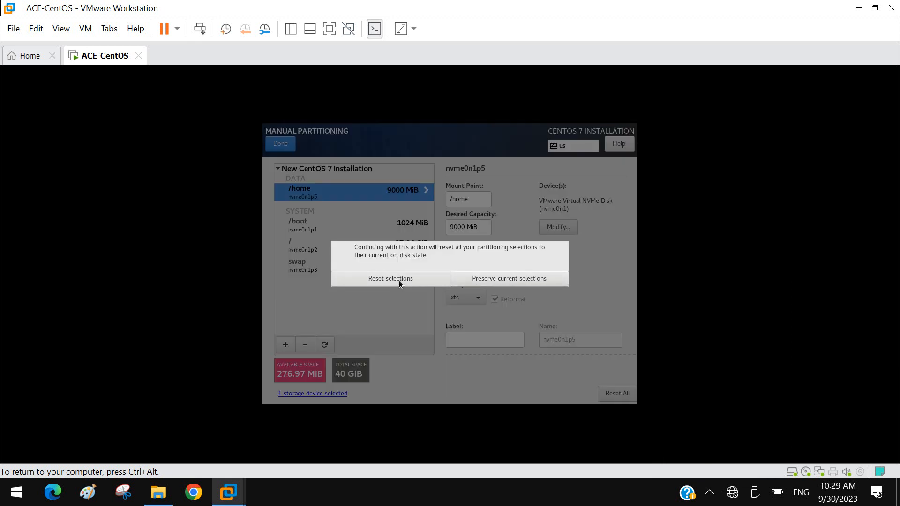
pyautogui.click(305, 345)
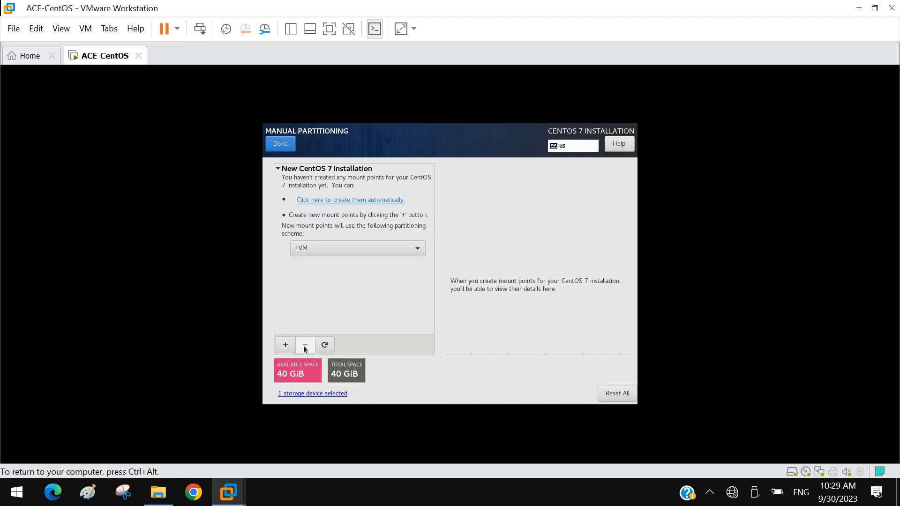
# Step: Set the partitioning scheme to Standard Partition, create the mount points automatically and accept the changes
pyautogui.click(403, 248)
pyautogui.click(328, 224)
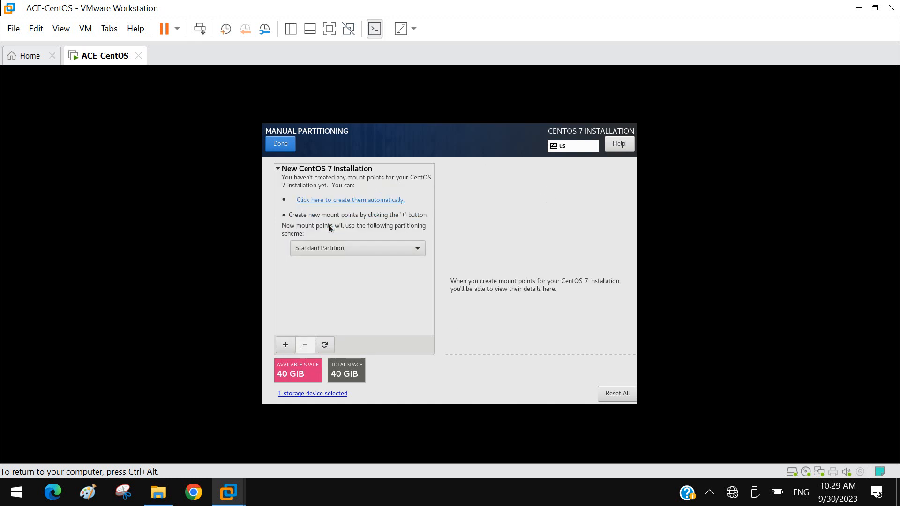
pyautogui.click(350, 202)
pyautogui.click(281, 147)
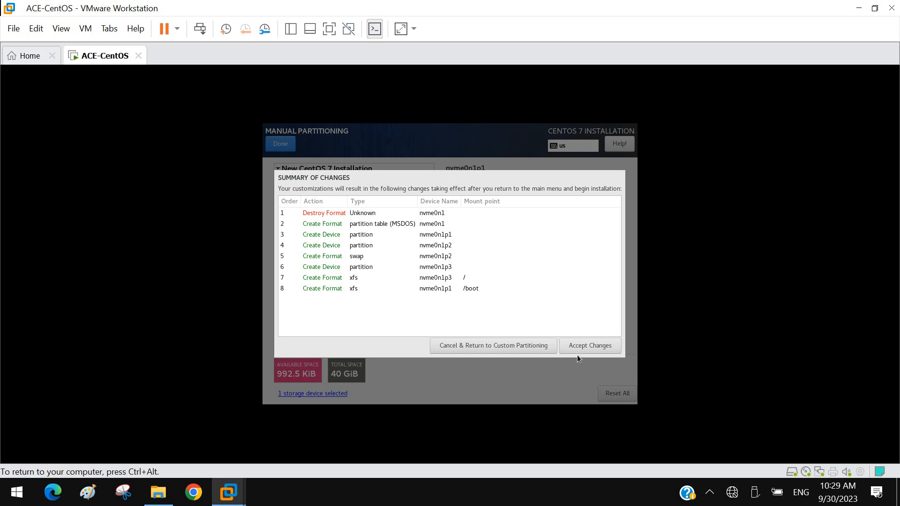
pyautogui.click(582, 348)
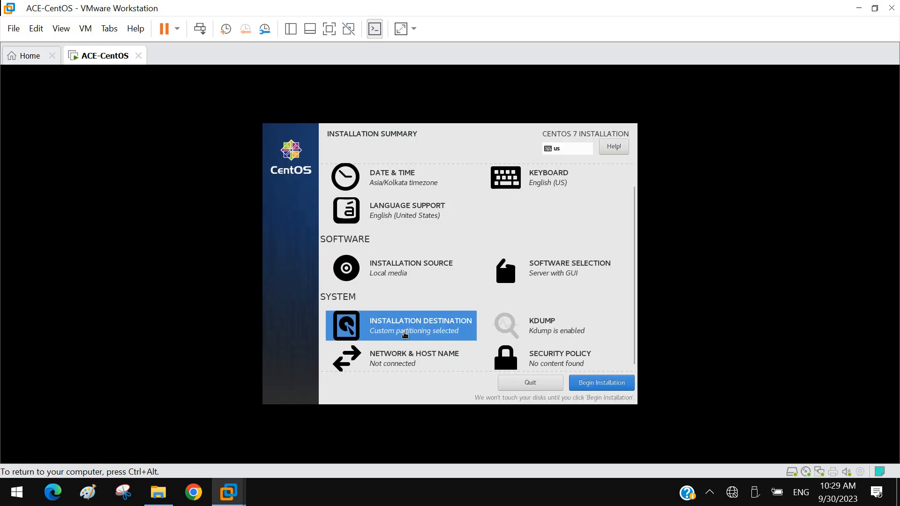
# Step: Reopen the installation destination to review the custom partition layout and accept its summary of changes
pyautogui.click(375, 333)
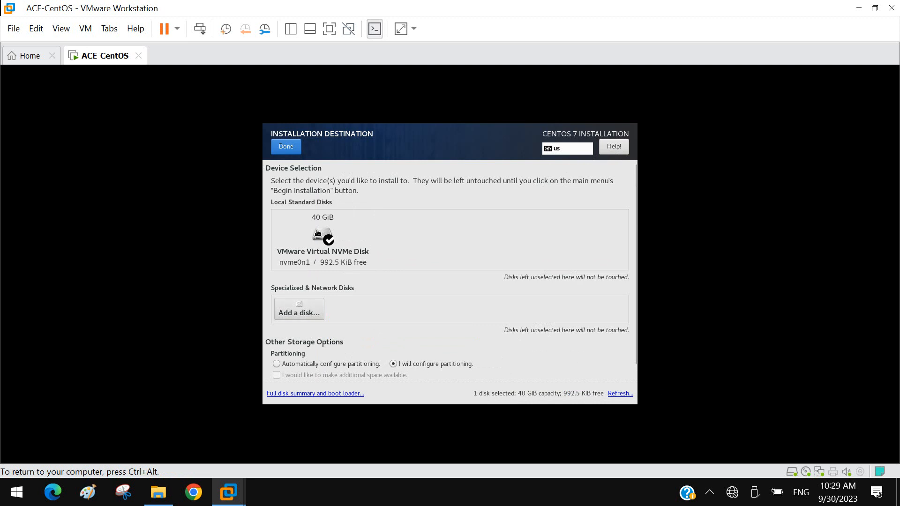
pyautogui.click(280, 149)
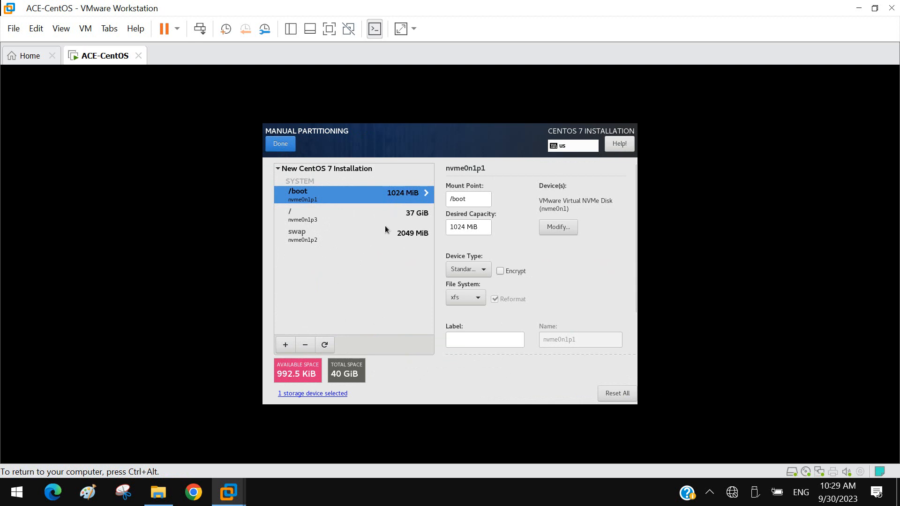
pyautogui.click(280, 145)
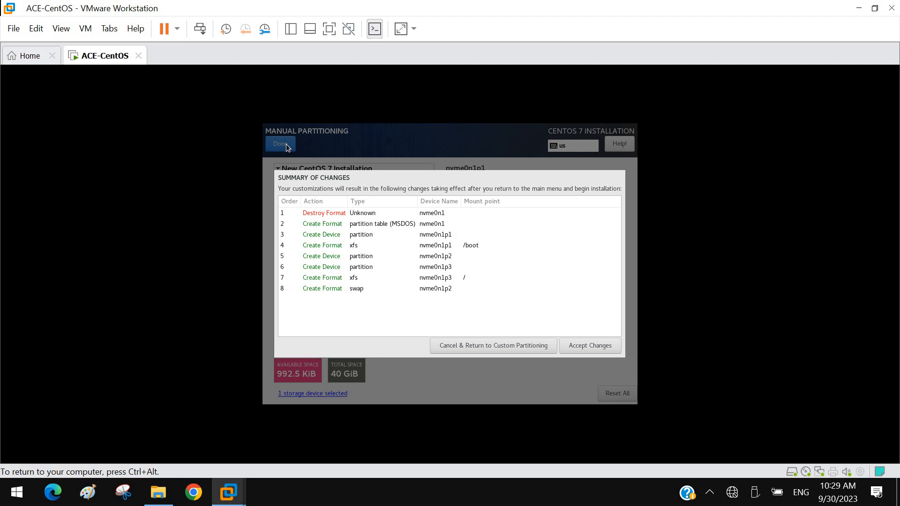
pyautogui.click(609, 343)
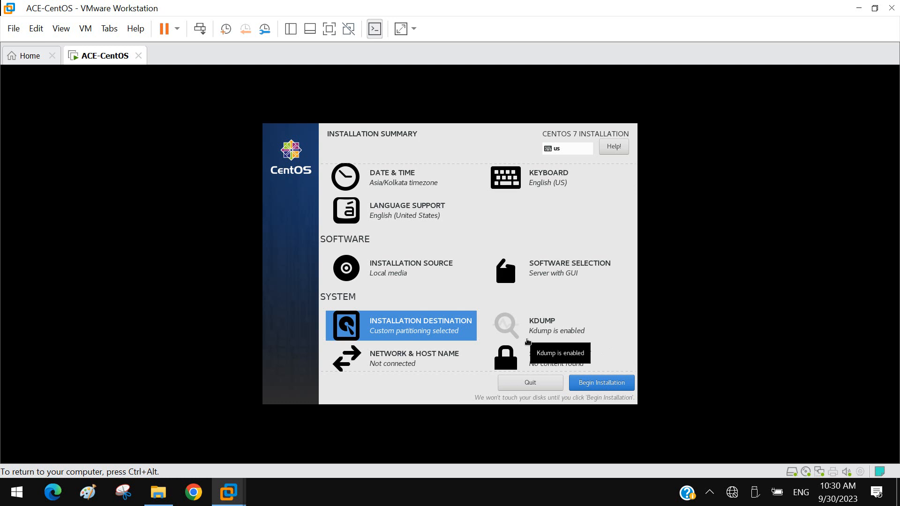
# Step: Review the Kdump settings and return to the installation summary
pyautogui.hotkey('ctrl', 'alt')
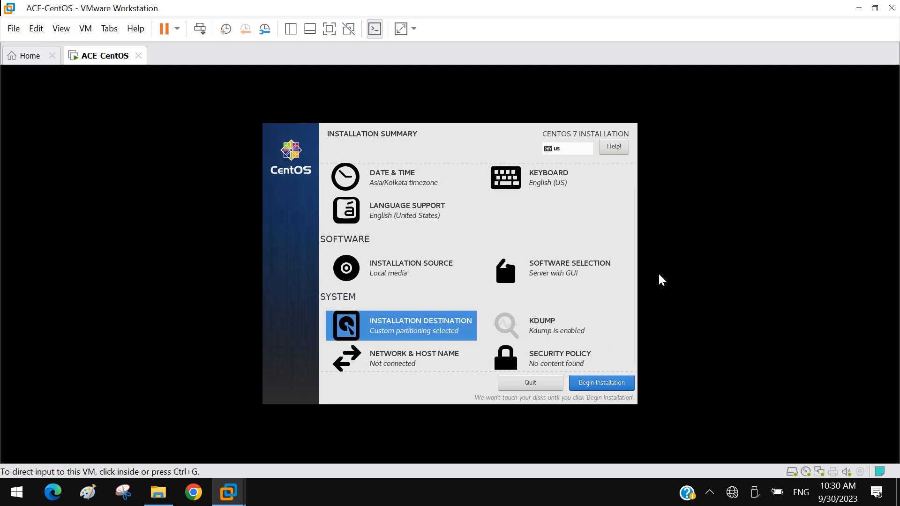
pyautogui.click(532, 328)
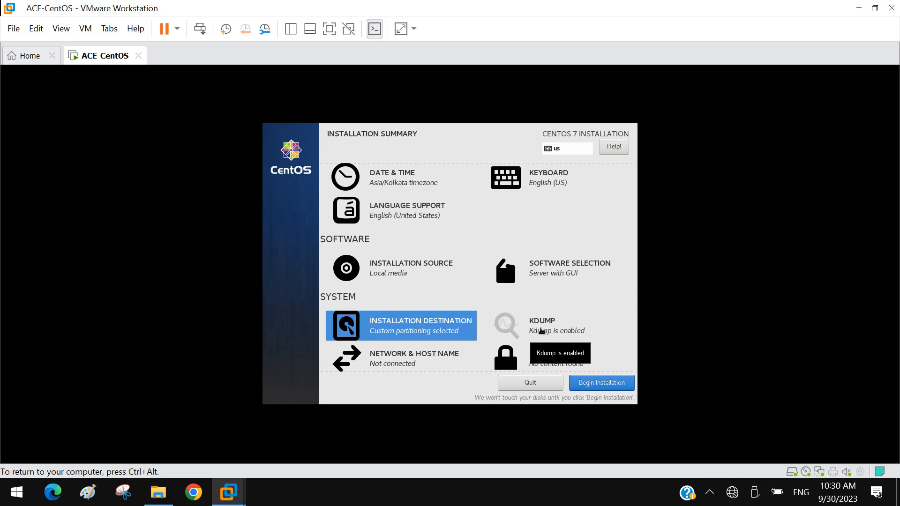
pyautogui.click(541, 332)
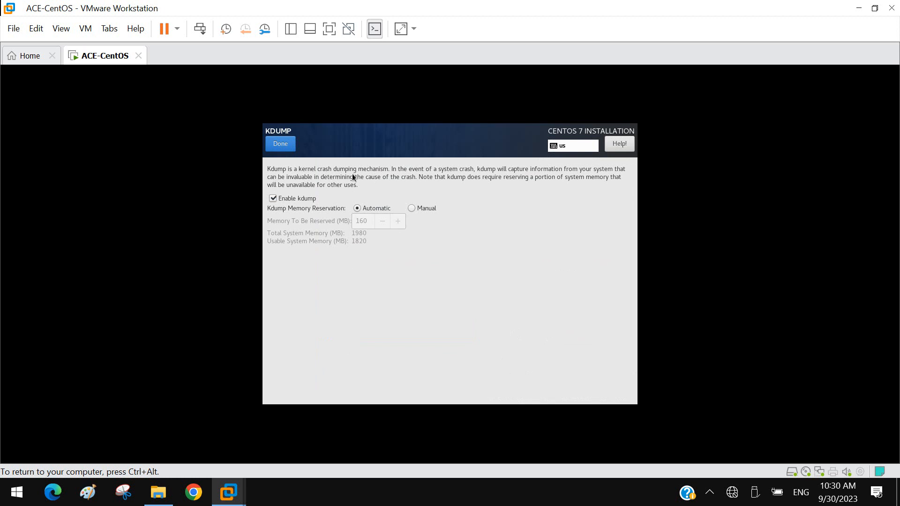
pyautogui.click(281, 143)
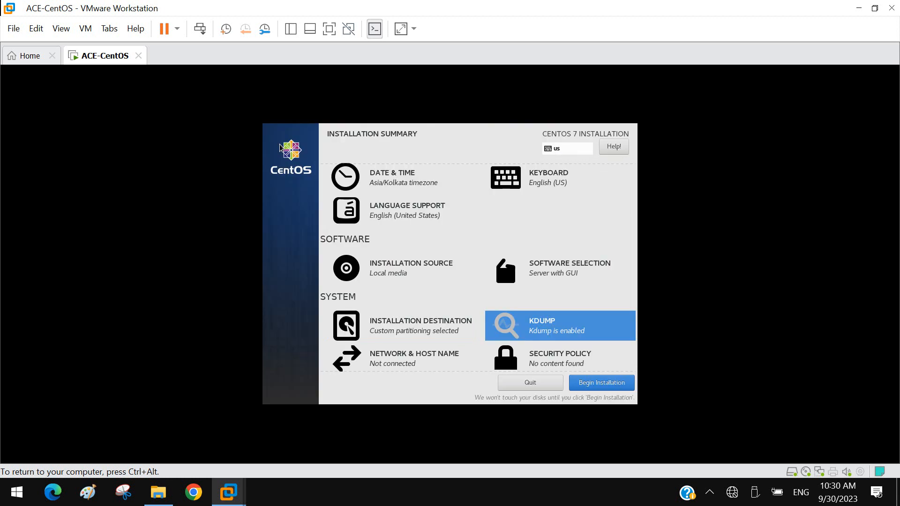
# Step: Turn on the Ethernet (ens160) connection in the network settings and begin the installation
pyautogui.scroll(-1, 467, 311)
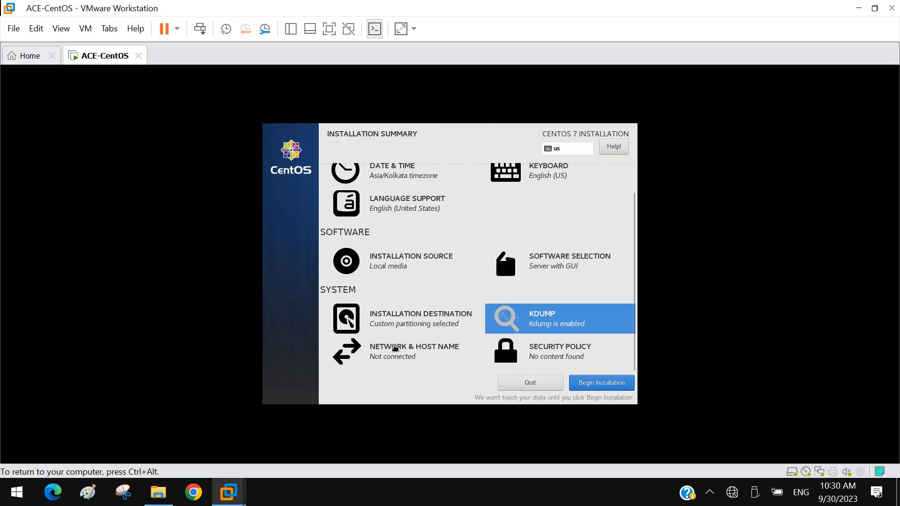
pyautogui.click(395, 352)
pyautogui.click(612, 181)
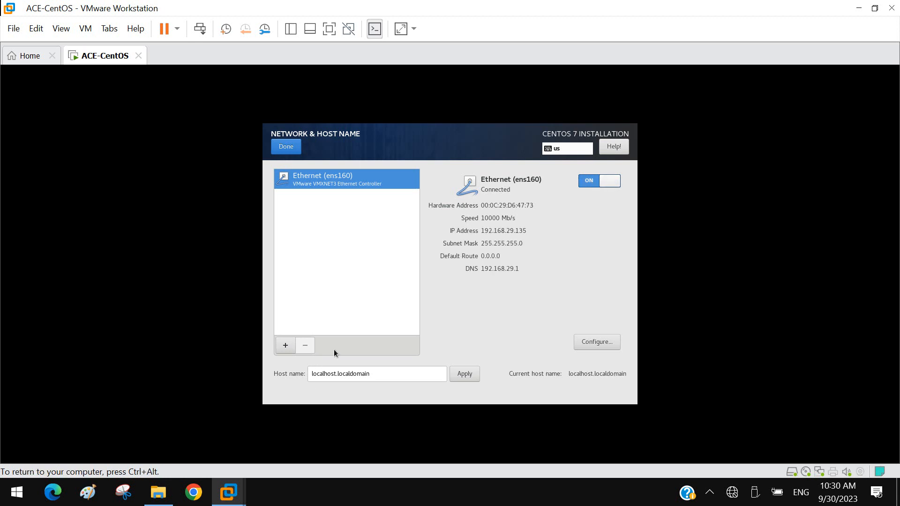
pyautogui.tripleClick(389, 373)
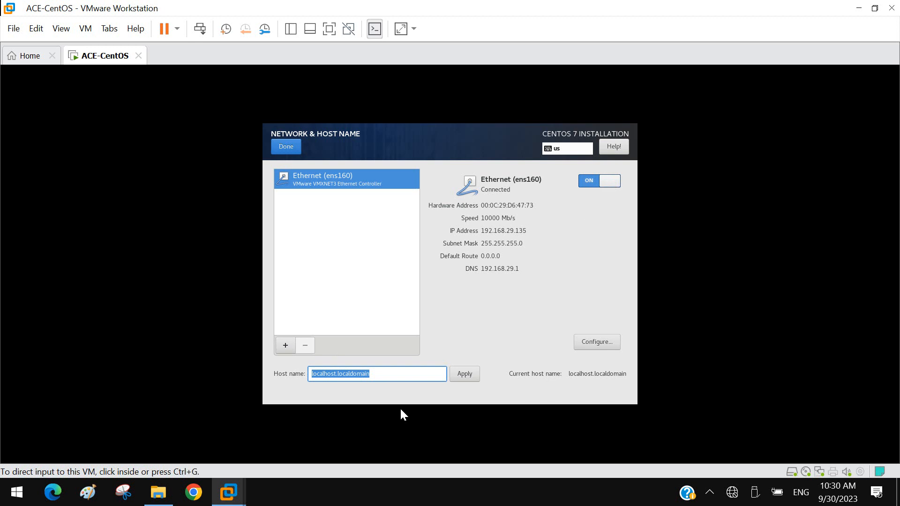
pyautogui.click(348, 388)
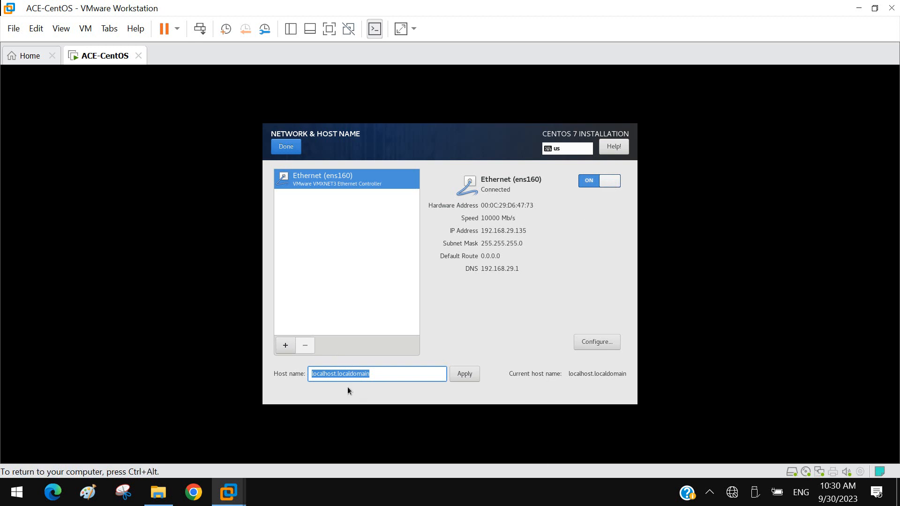
pyautogui.click(284, 152)
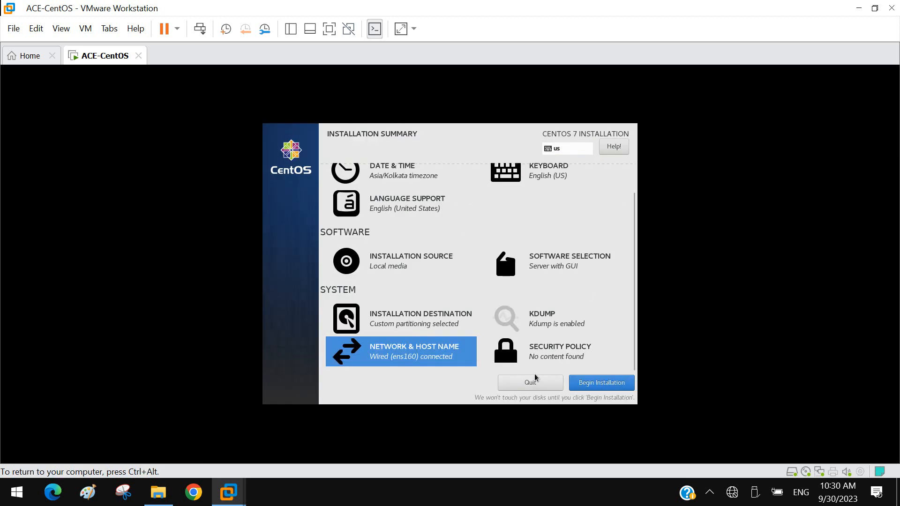
pyautogui.click(605, 389)
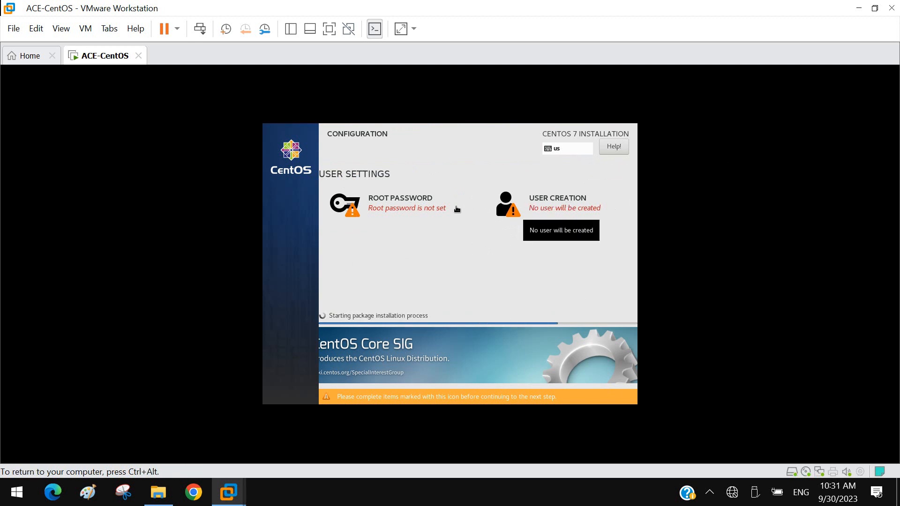
# Step: Enter and confirm the root password, accepting it despite its weak rating
pyautogui.click(370, 209)
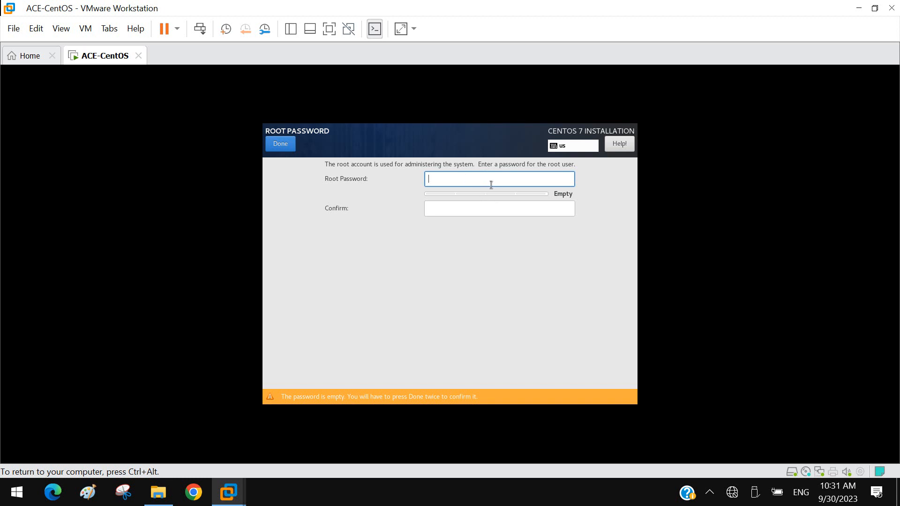
pyautogui.write('••••••')
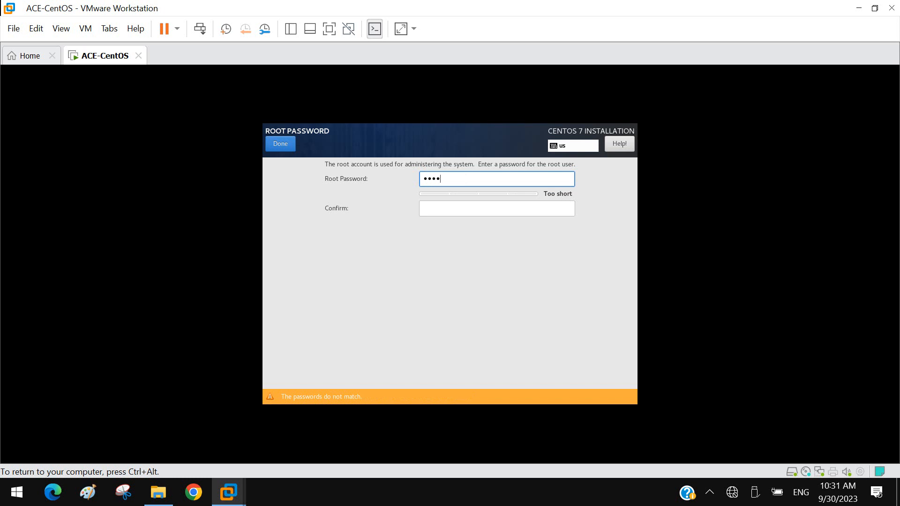
pyautogui.press('Tab')
pyautogui.write('••••••')
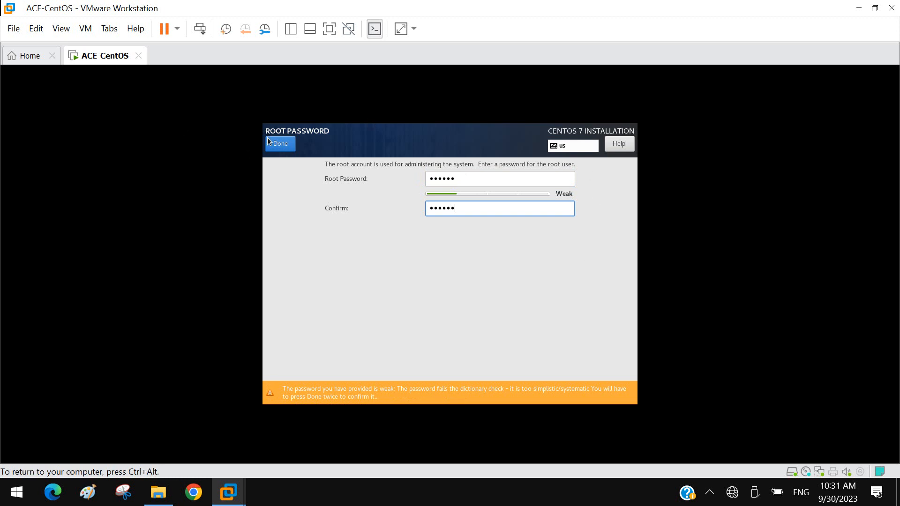
pyautogui.click(284, 144)
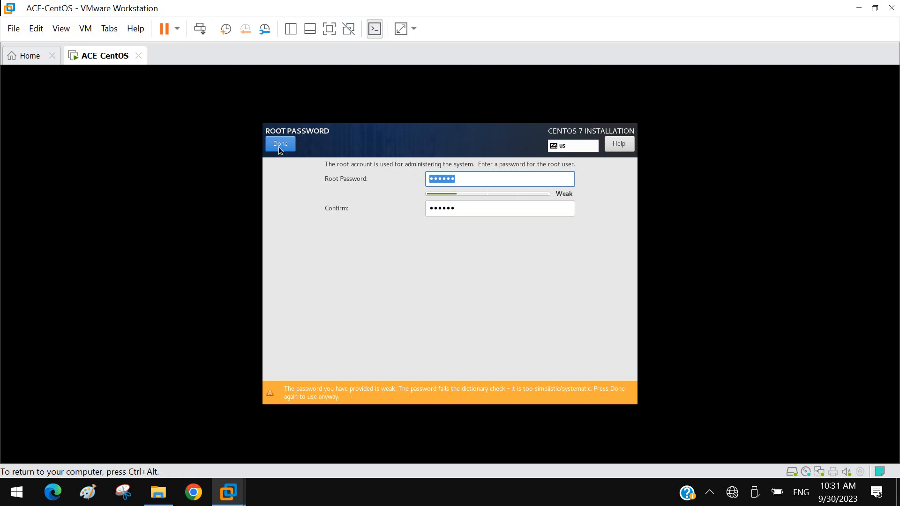
pyautogui.click(278, 147)
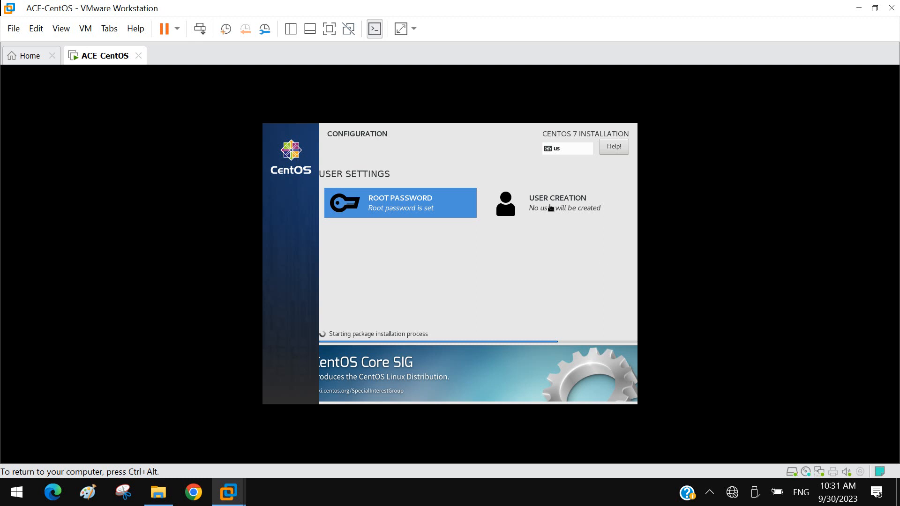
# Step: Start creating a user with full name and user name user1, and make this user administrator
pyautogui.click(551, 208)
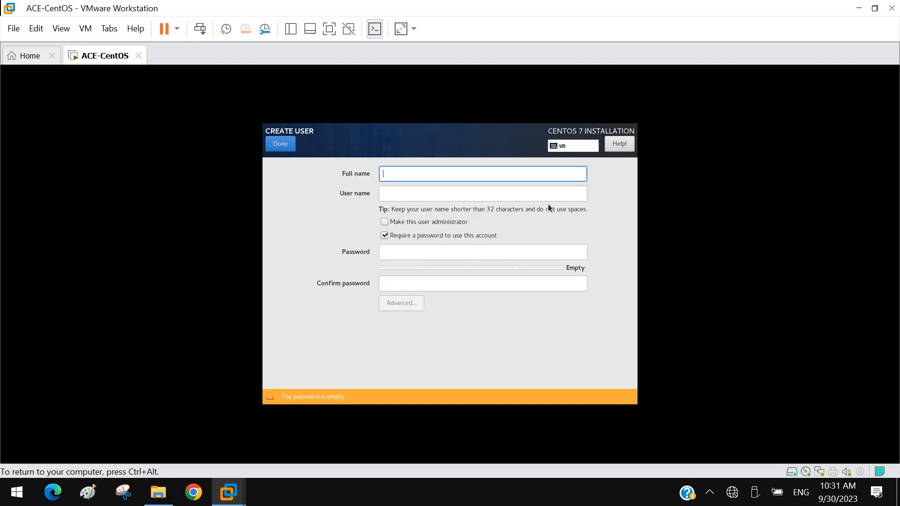
pyautogui.write('user1')
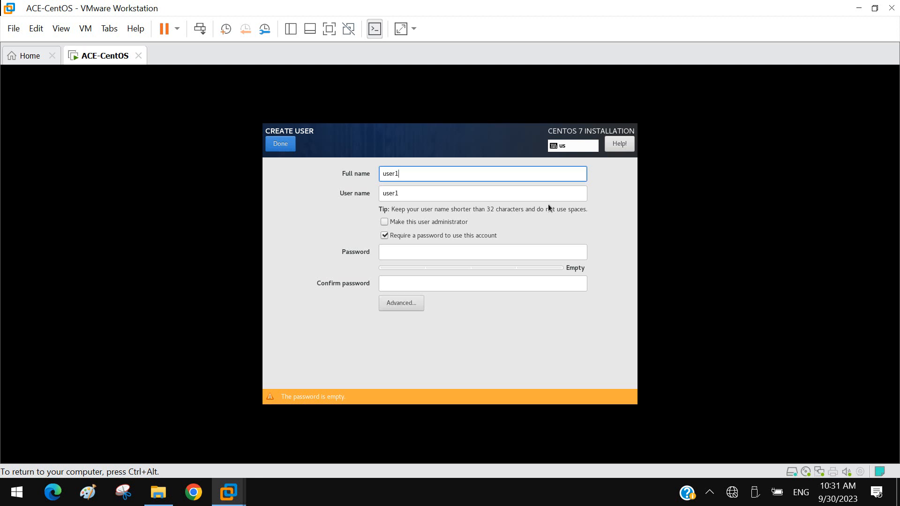
pyautogui.press('Tab')
pyautogui.press('Tab')
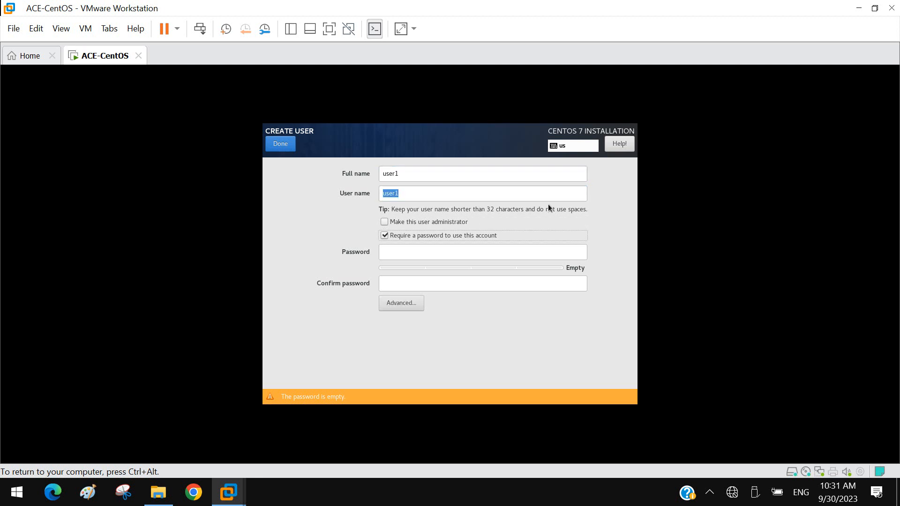
pyautogui.click(449, 223)
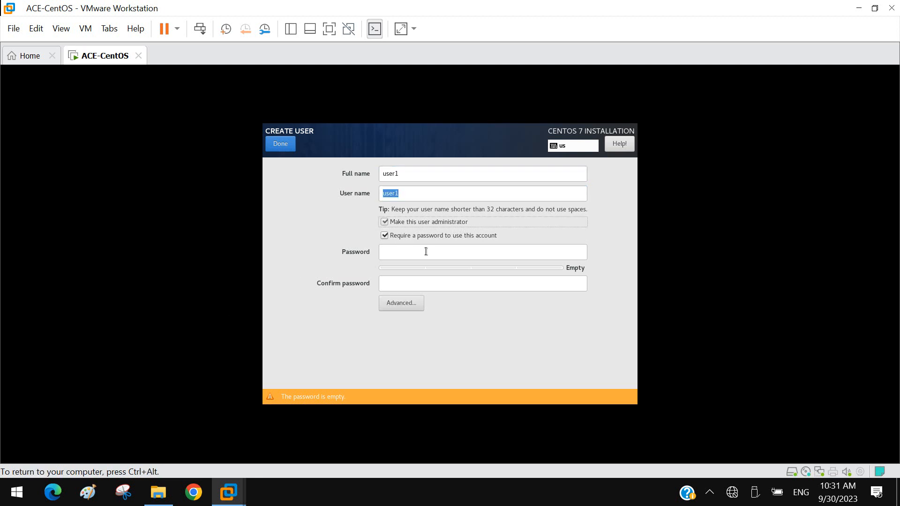
# Step: Enter and confirm the account password for the new user, accepting it despite its weak rating
pyautogui.click(424, 253)
pyautogui.write('••••••')
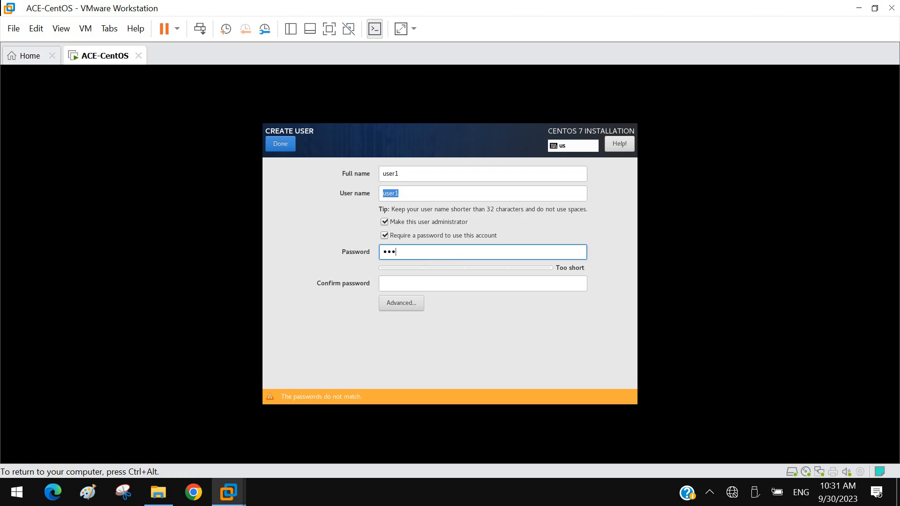
pyautogui.press('Tab')
pyautogui.write('•••••')
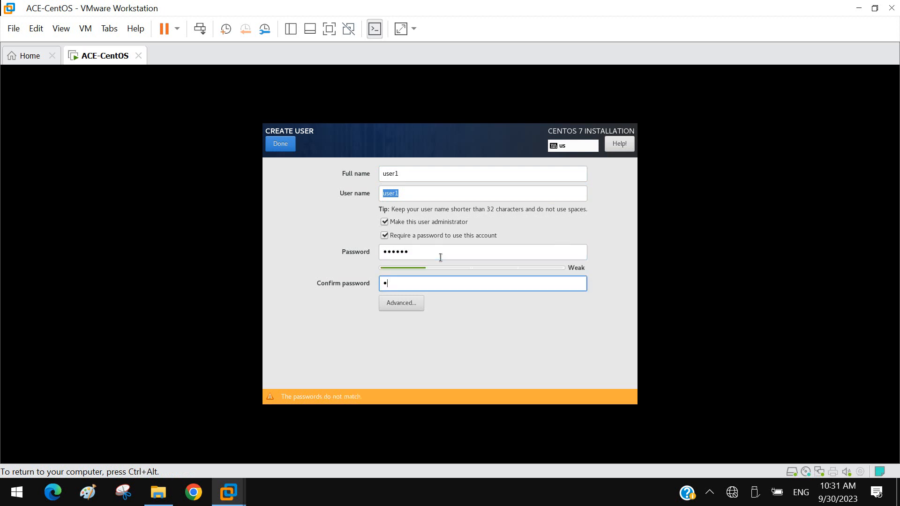
pyautogui.write('•')
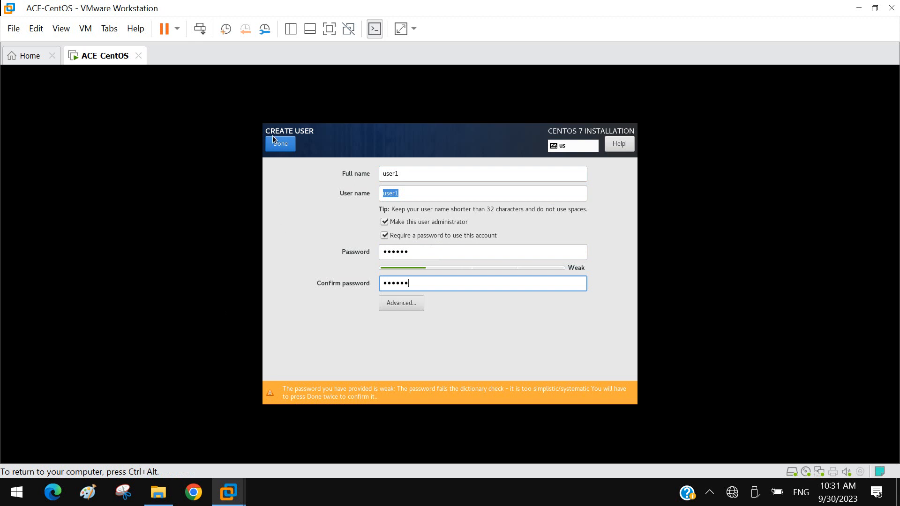
pyautogui.click(280, 145)
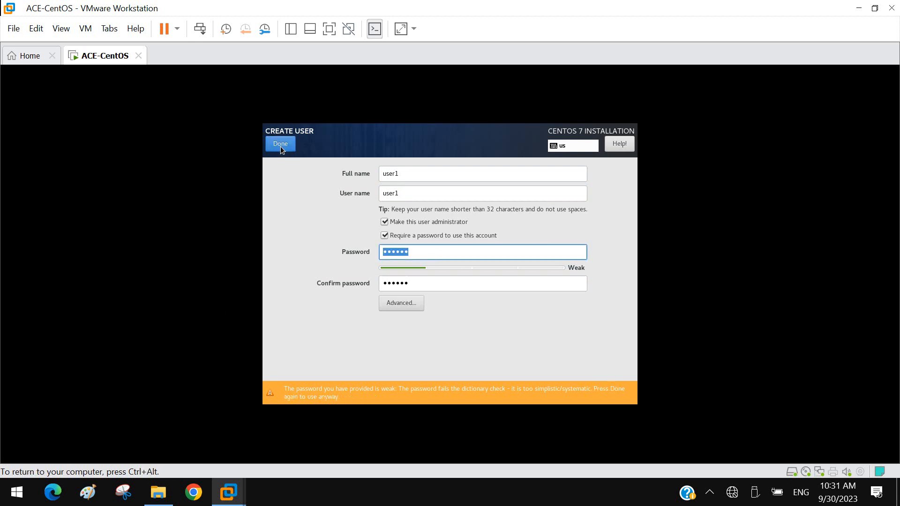
pyautogui.click(280, 145)
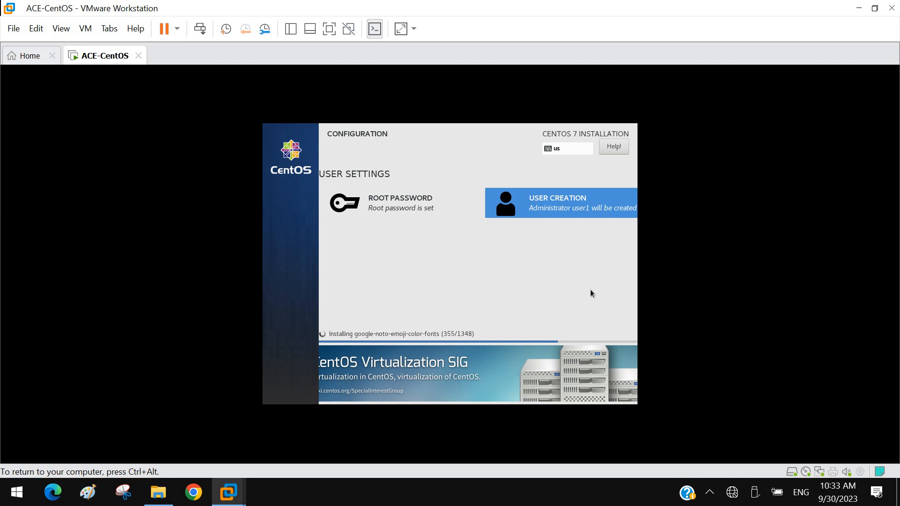
pyautogui.hotkey('ctrl', 'alt')
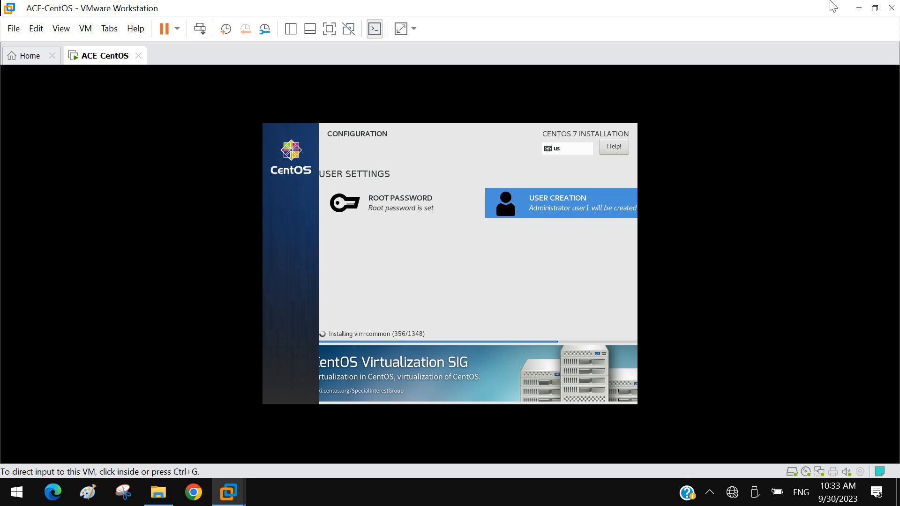
pyautogui.click(710, 492)
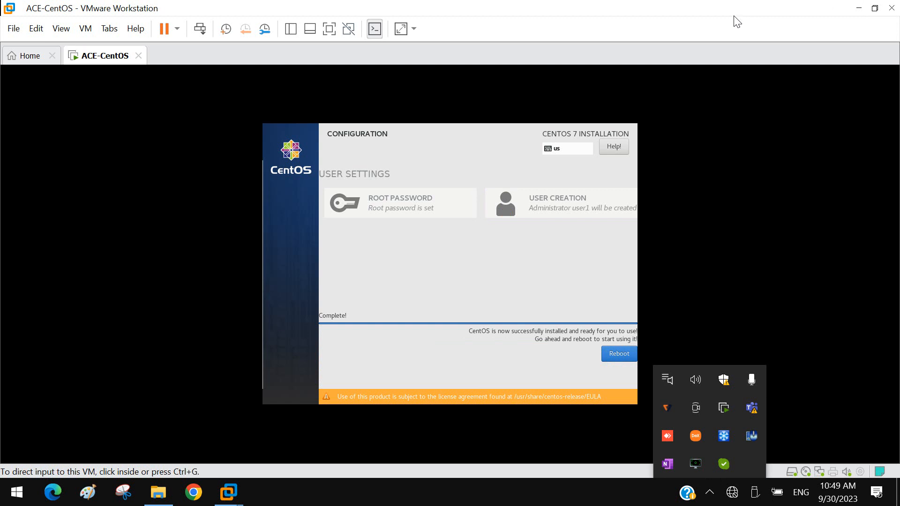
# Step: Reboot the virtual machine into the newly installed CentOS once the installation is complete
pyautogui.click(502, 265)
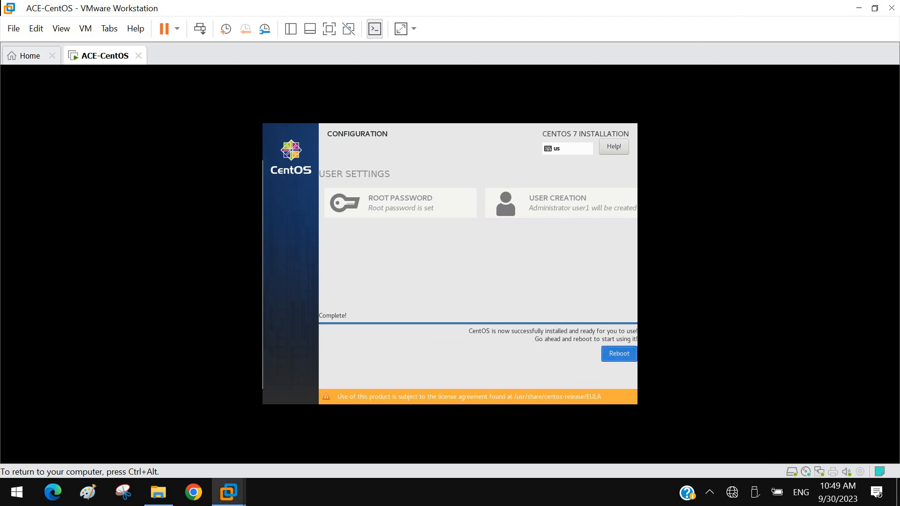
pyautogui.click(620, 354)
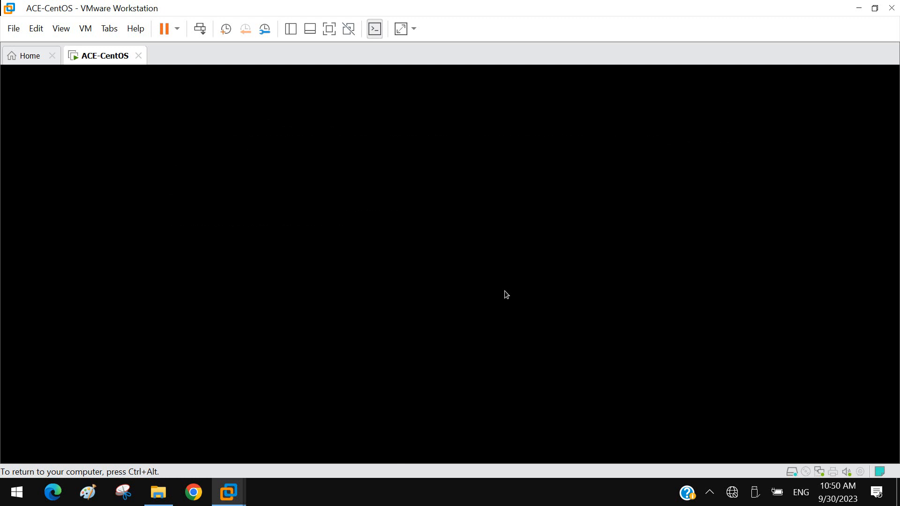
pyautogui.hotkey('ctrl', 'alt')
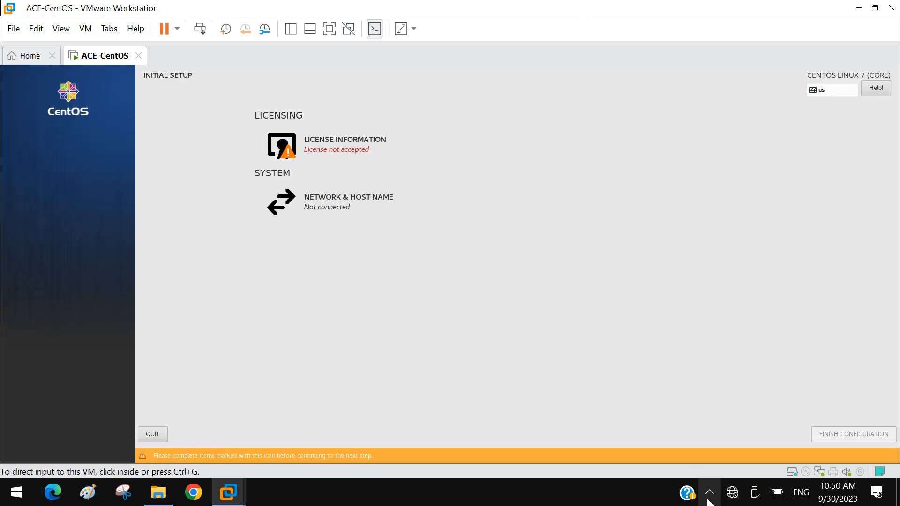
pyautogui.click(709, 500)
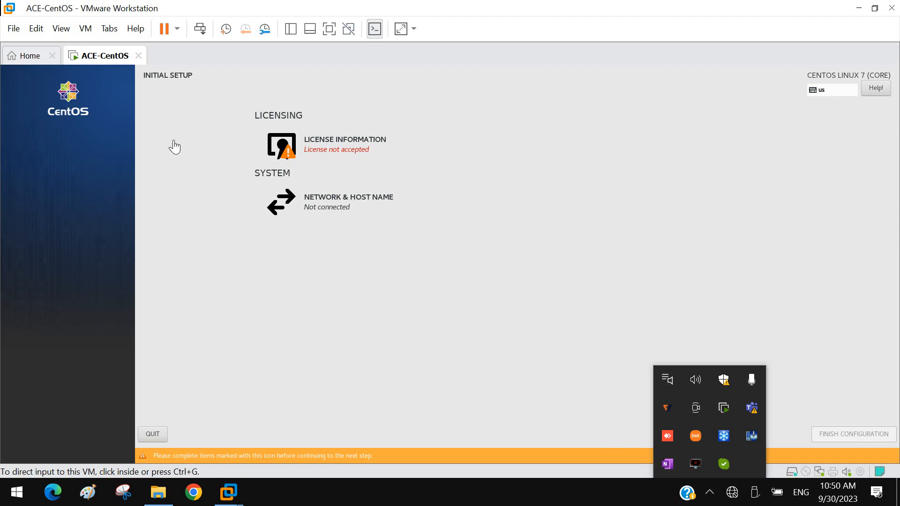
# Step: Accept the CentOS 7 license agreement in the license information and return to the initial setup
pyautogui.click(337, 152)
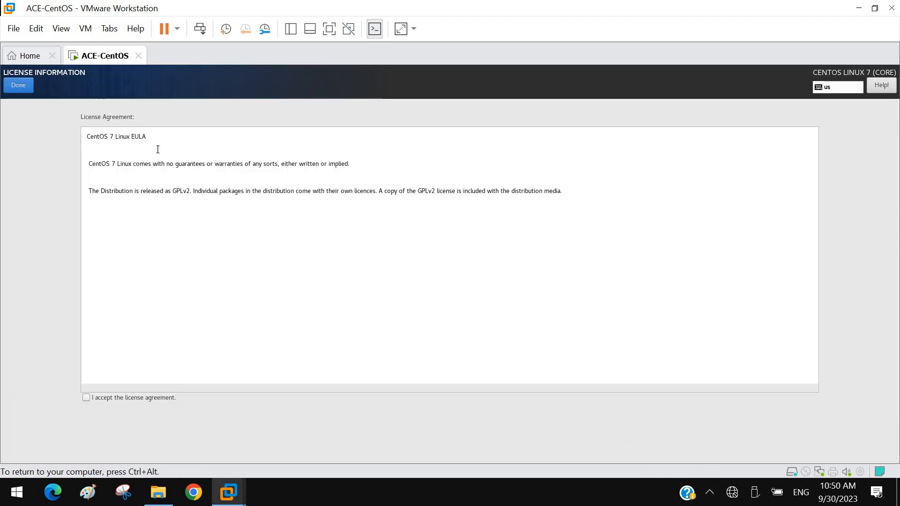
pyautogui.click(86, 398)
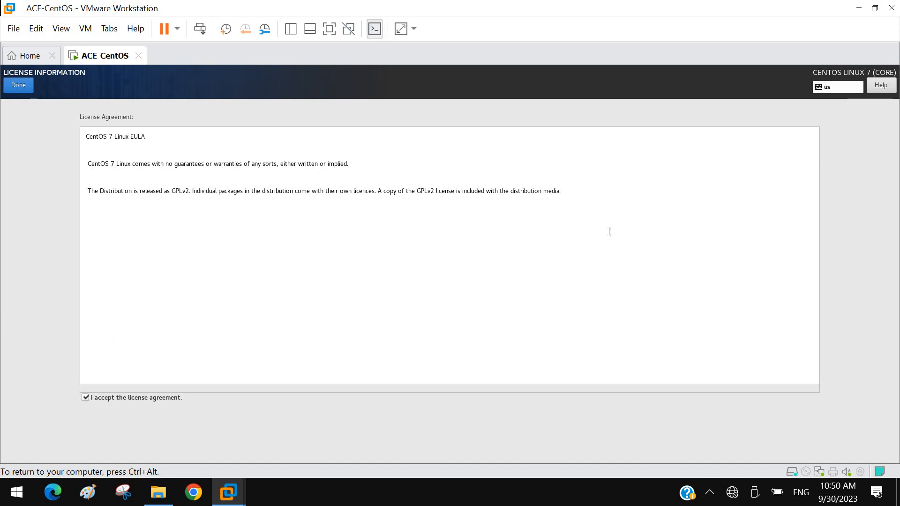
pyautogui.moveTo(580, 191); pyautogui.dragTo(79, 153)
pyautogui.click(117, 256)
pyautogui.click(27, 90)
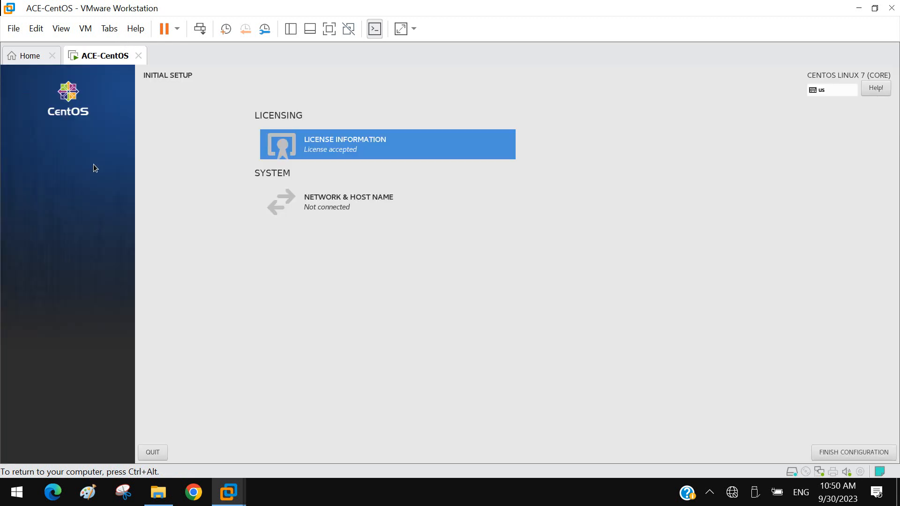
# Step: Turn on the Ethernet (ens160) connection in the network settings and set its IPv4 method to Manual
pyautogui.click(323, 206)
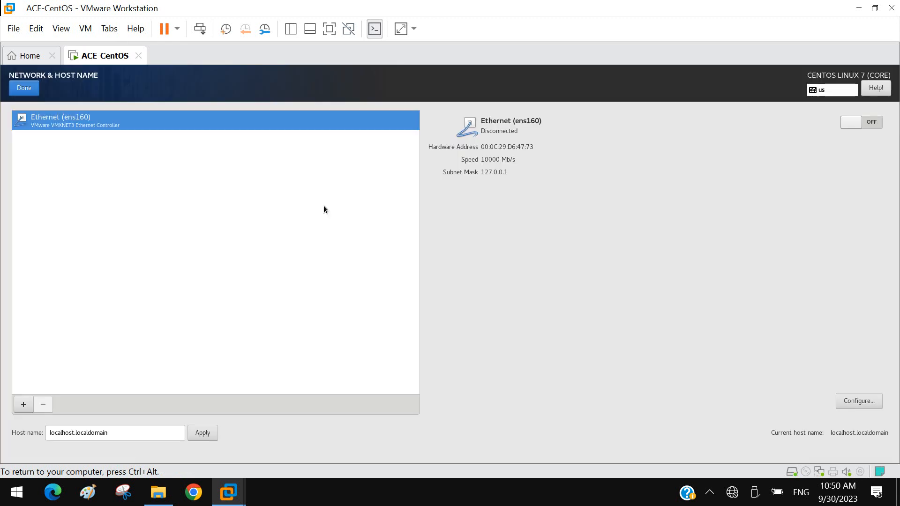
pyautogui.click(865, 125)
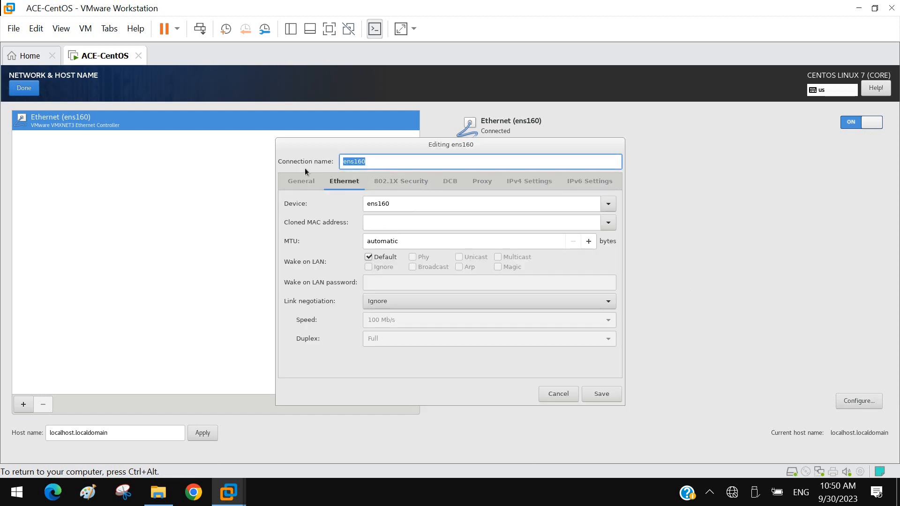
pyautogui.click(298, 184)
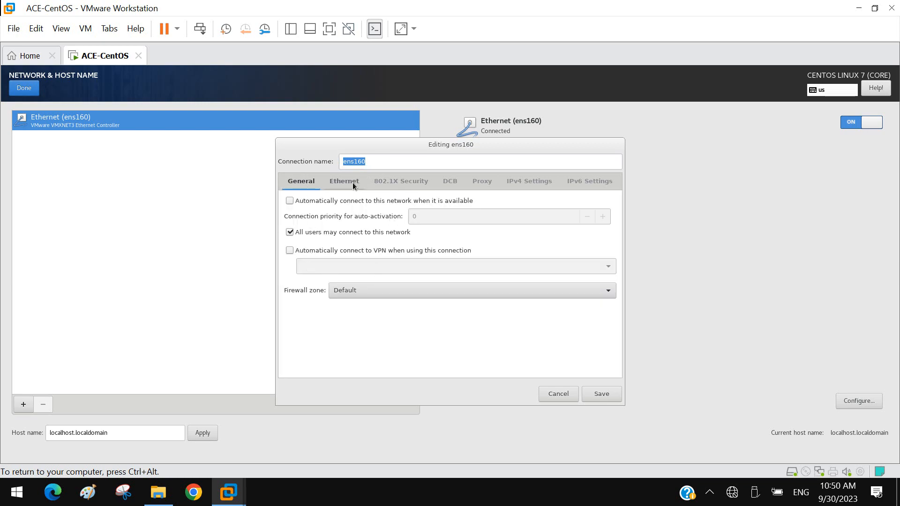
pyautogui.click(522, 178)
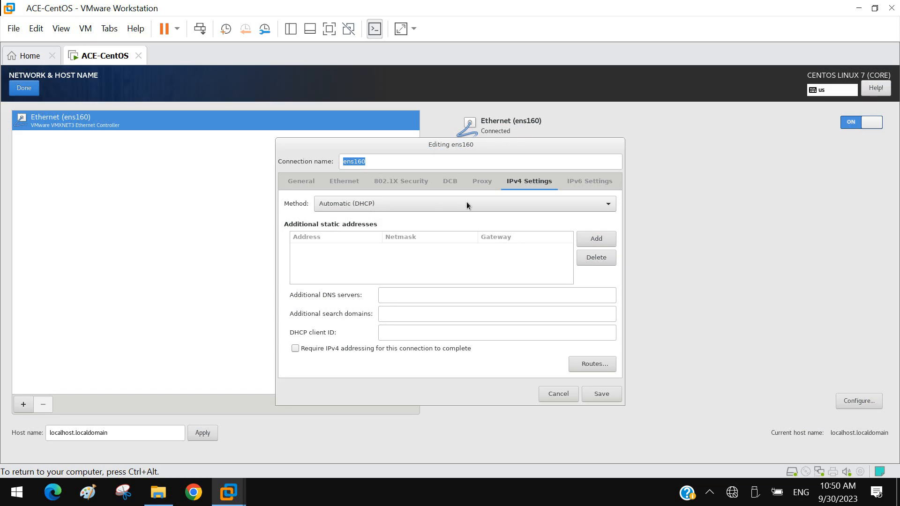
pyautogui.click(466, 204)
pyautogui.click(337, 232)
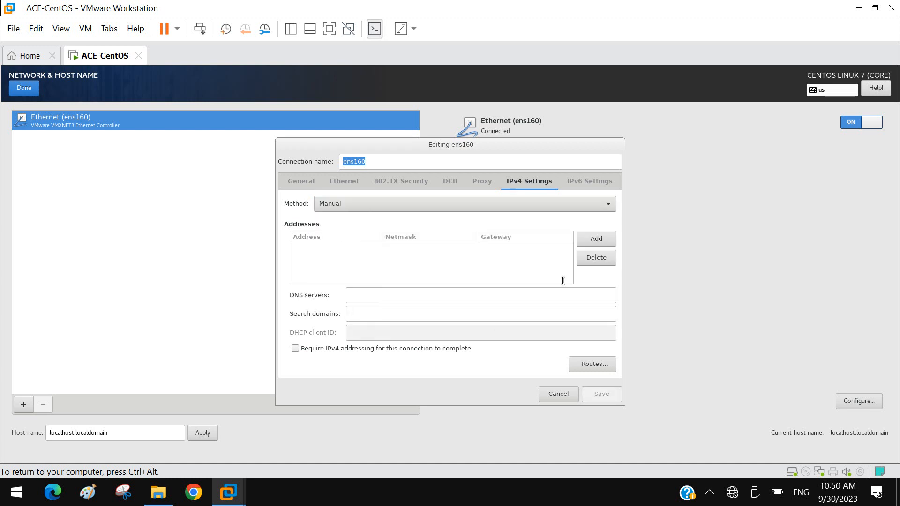
# Step: Add the static IPv4 address 10.41.41.2 with netmask 255.0.0.0 to the ens160 connection
pyautogui.click(597, 240)
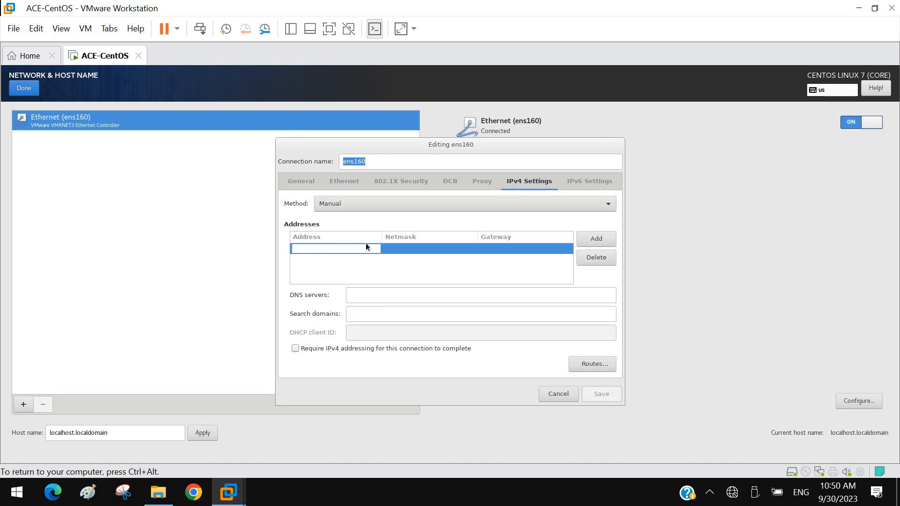
pyautogui.write('10.410.41')
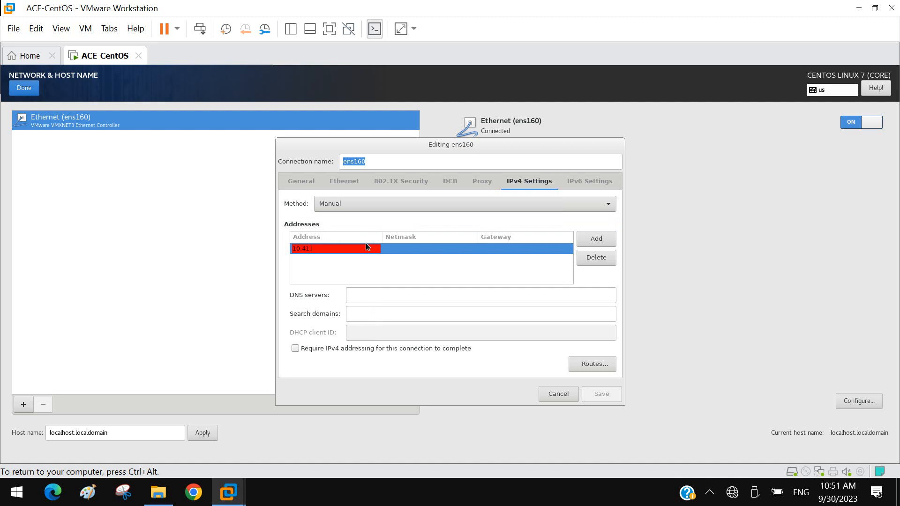
pyautogui.write('.2')
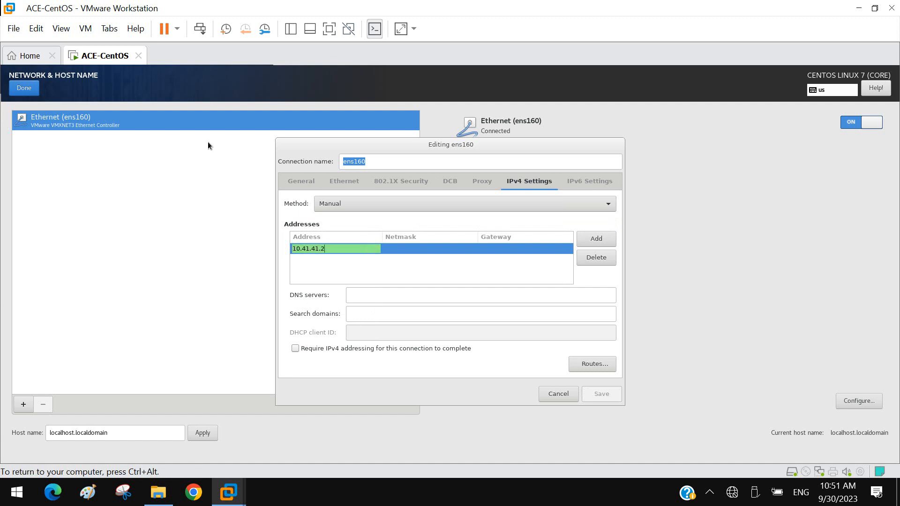
pyautogui.click(412, 252)
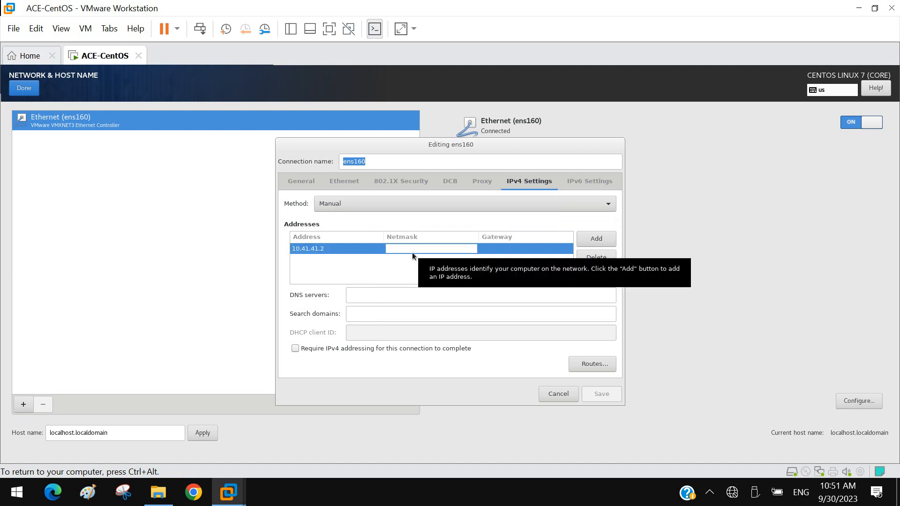
pyautogui.write('255.0.0.0')
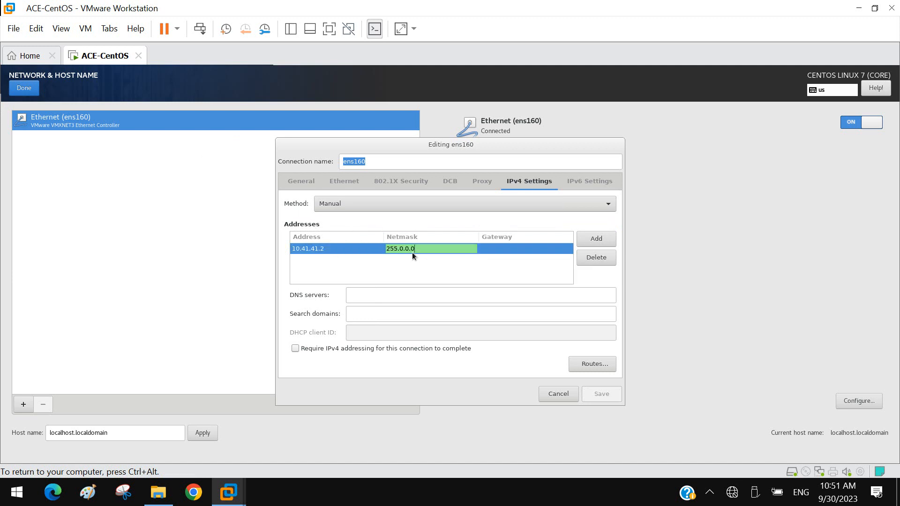
pyautogui.click(596, 239)
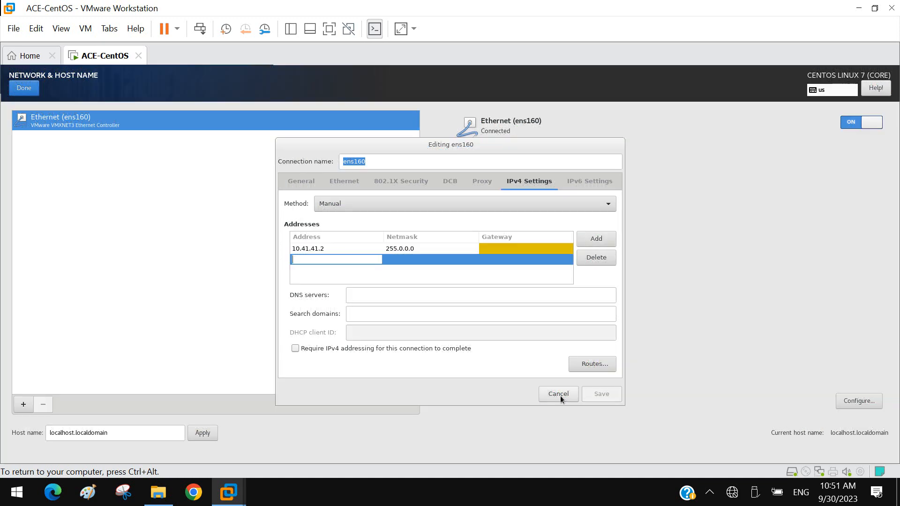
pyautogui.click(330, 249)
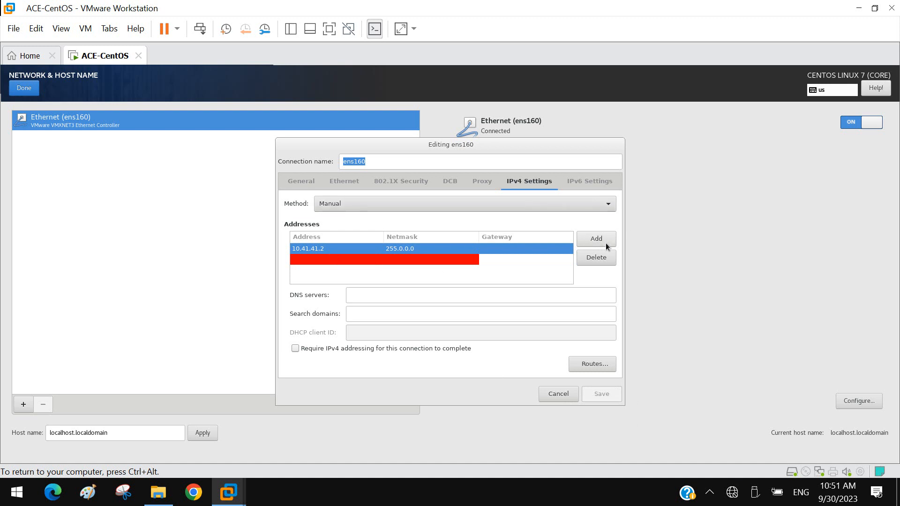
# Step: Set the DNS server of the ens160 connection to 10.41.41.1
pyautogui.click(402, 296)
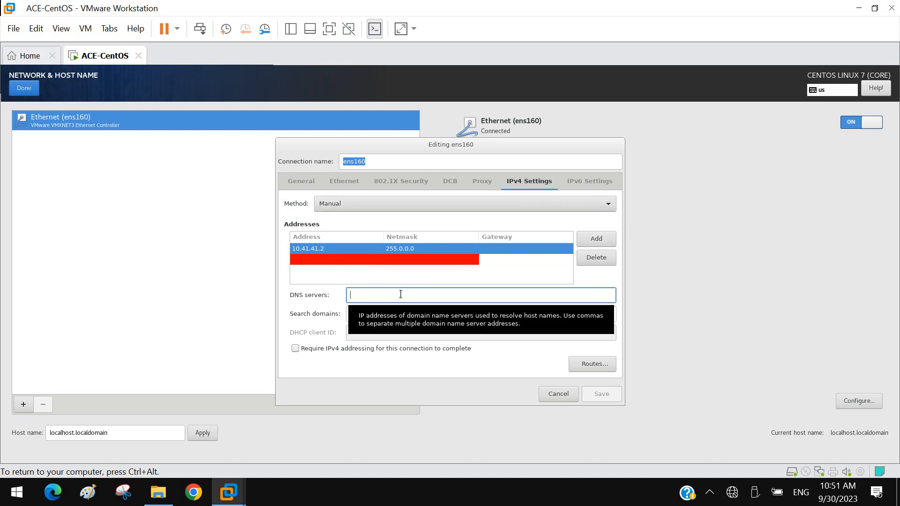
pyautogui.write('10.41.0')
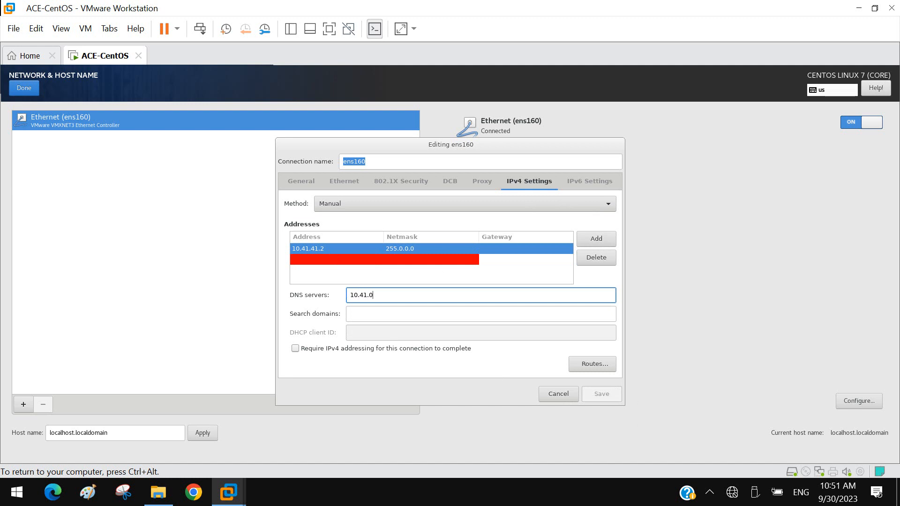
pyautogui.press('BackSpace')
pyautogui.write('41.1')
# Step: Set the gateway of the 10.41.41.2 address entry to 10.41.41.1
pyautogui.click(532, 253)
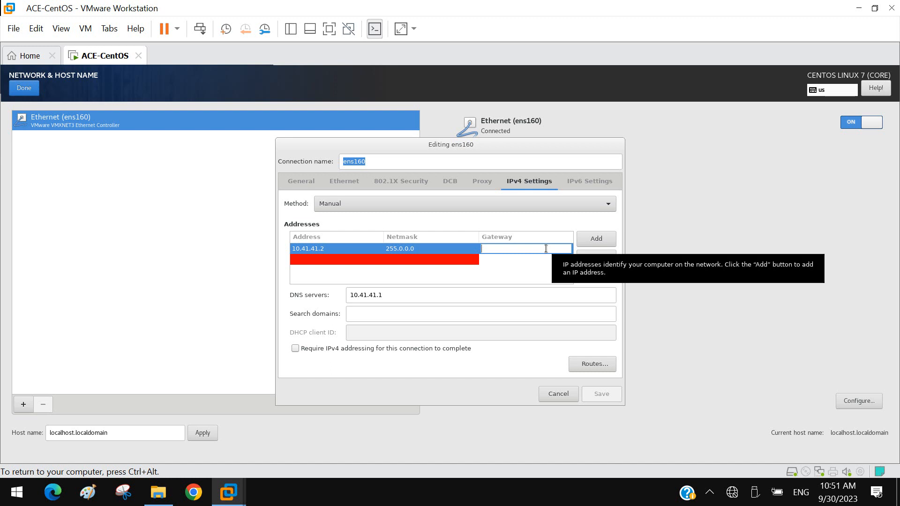
pyautogui.write('10.41')
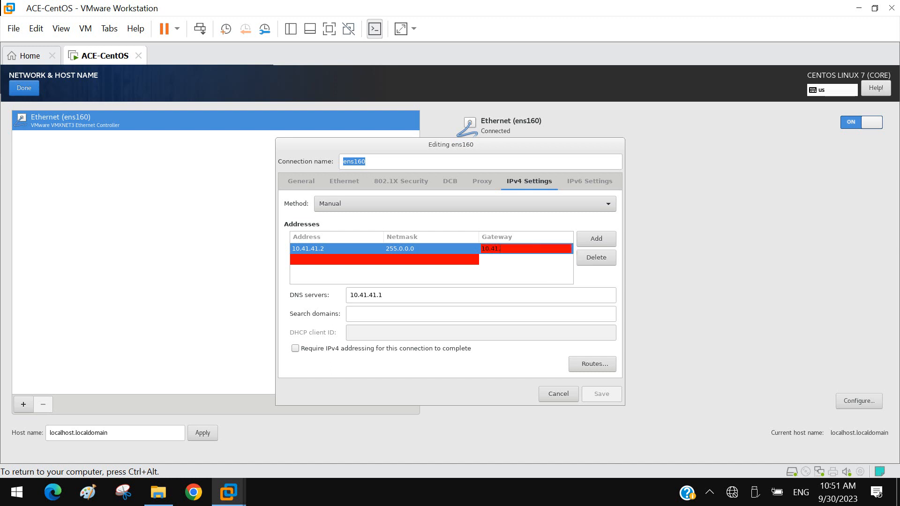
pyautogui.write('.41.1')
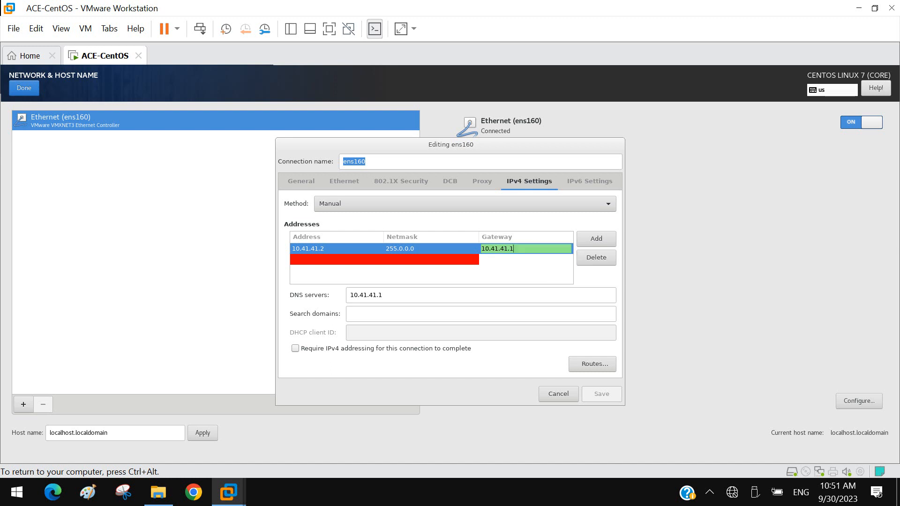
# Step: Remove the blank rows from the ens160 address list, keeping only the 10.41.41.2 entry
pyautogui.click(597, 239)
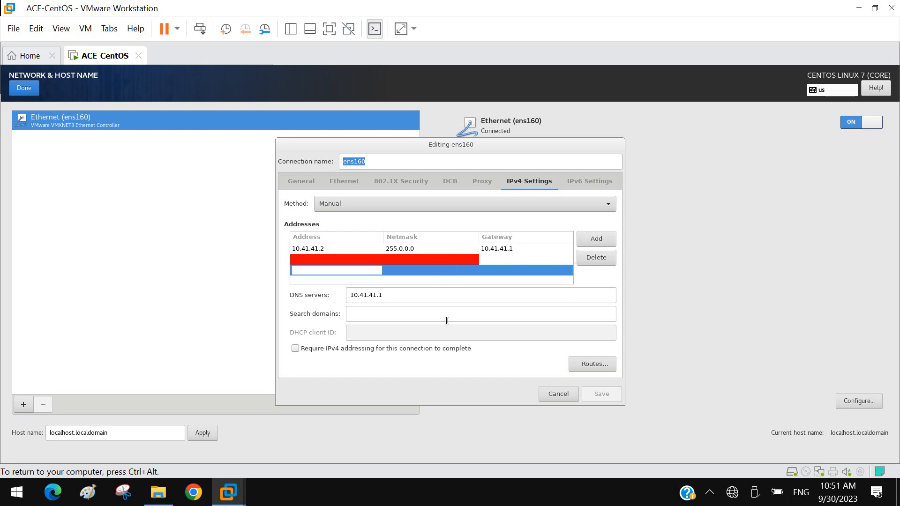
pyautogui.click(399, 251)
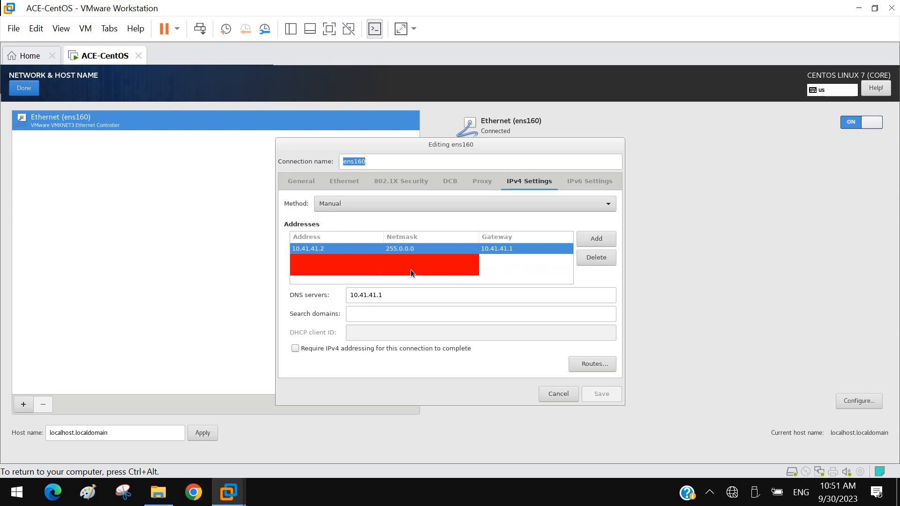
pyautogui.click(345, 270)
pyautogui.click(397, 255)
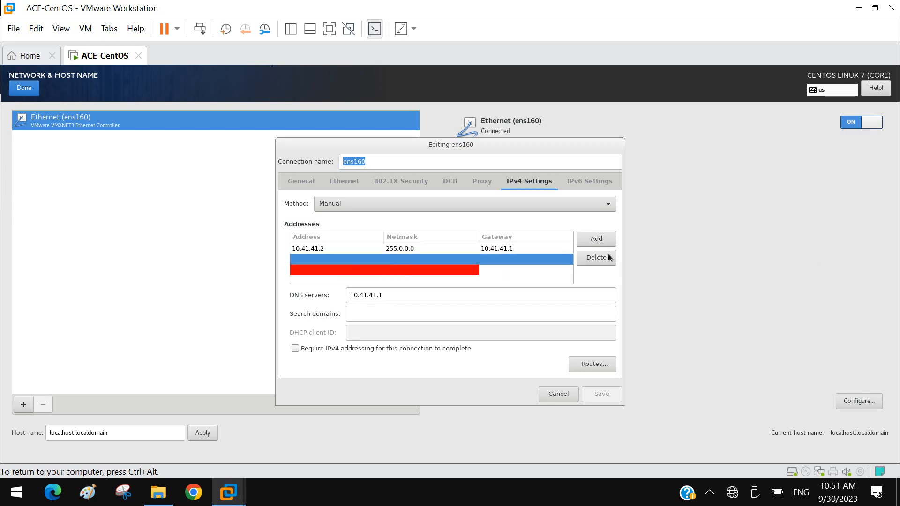
pyautogui.click(609, 254)
pyautogui.click(597, 258)
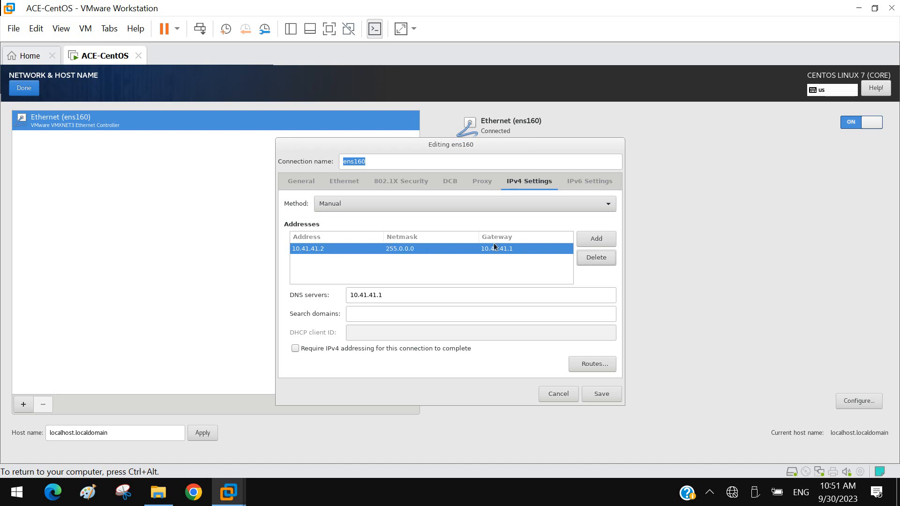
# Step: Clear the DNS server of the ens160 connection and save the connection settings
pyautogui.tripleClick(391, 298)
pyautogui.press('BackSpace')
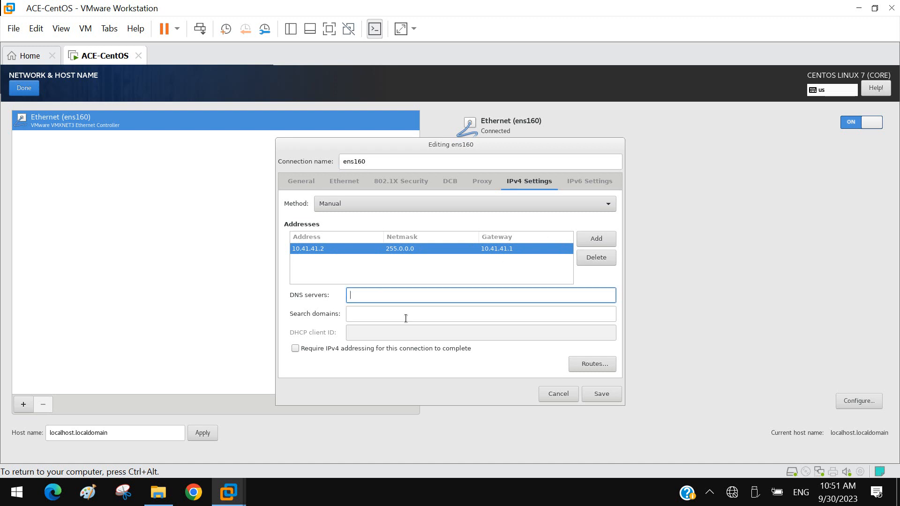
pyautogui.click(602, 394)
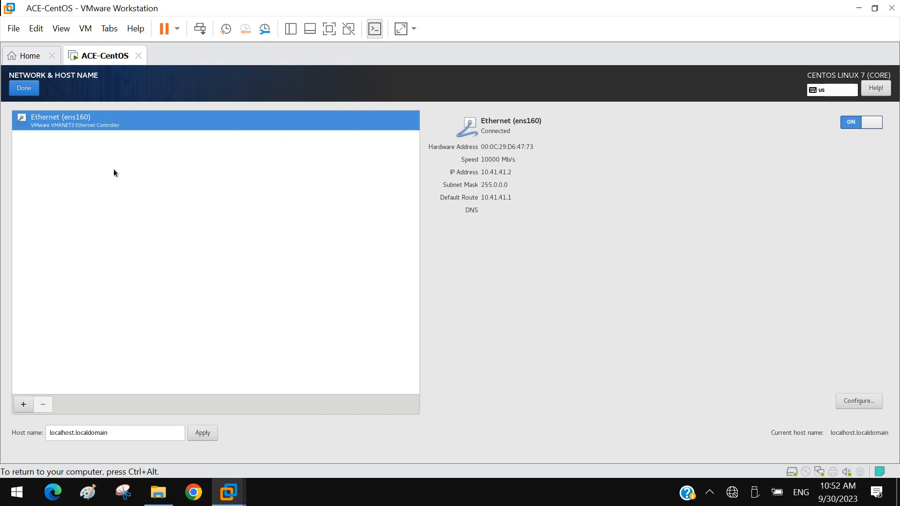
# Step: Leave the network and host name settings and finish the CentOS initial configuration
pyautogui.click(19, 92)
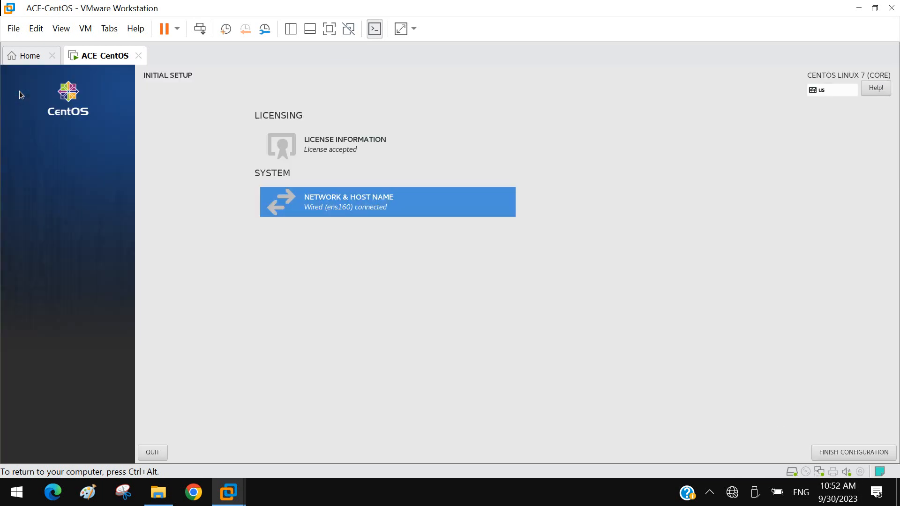
pyautogui.click(867, 451)
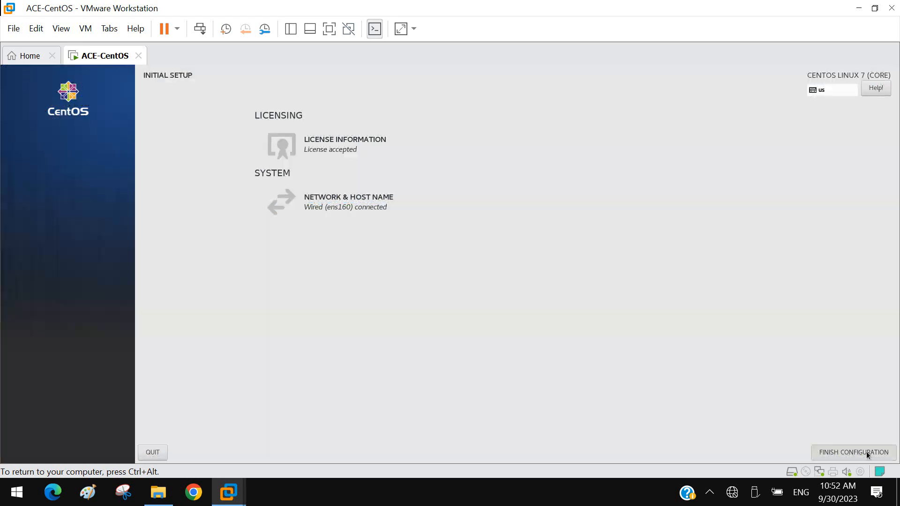
pyautogui.click(868, 458)
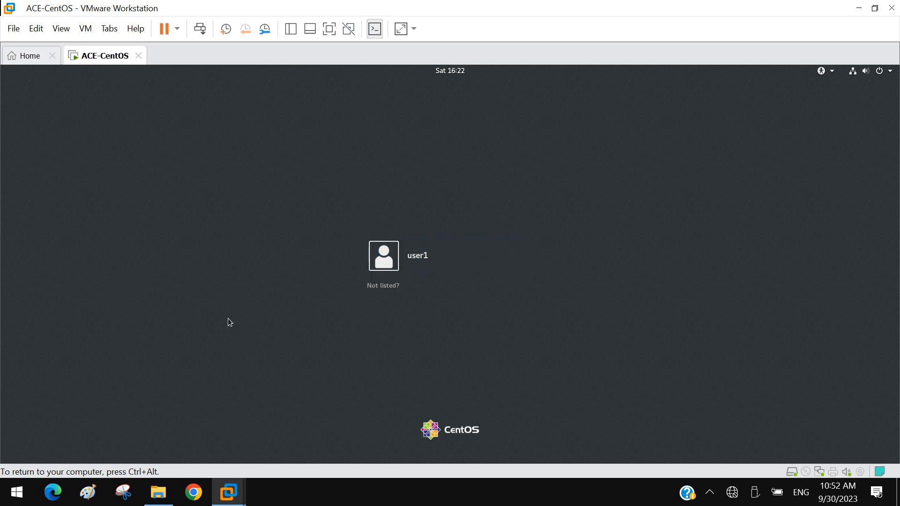
# Step: Sign in to CentOS as user1 with the account password
pyautogui.click(418, 257)
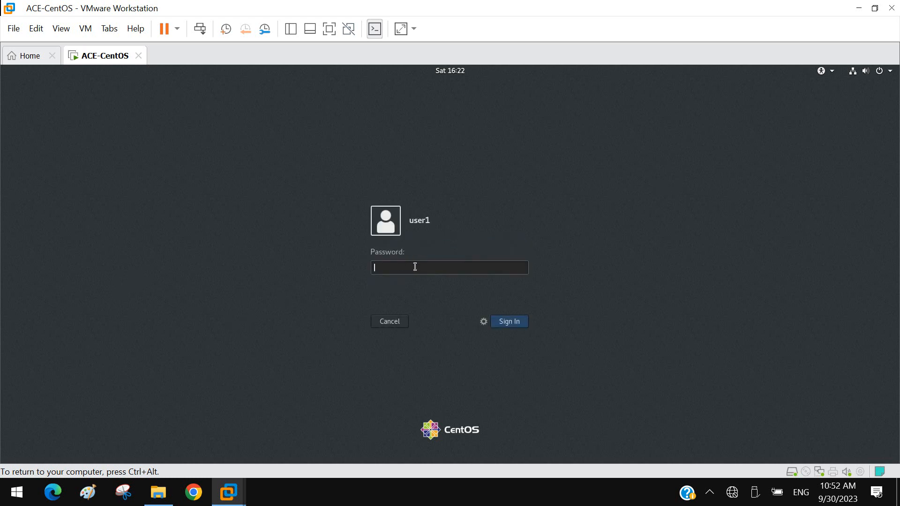
pyautogui.write('******')
pyautogui.press('Return')
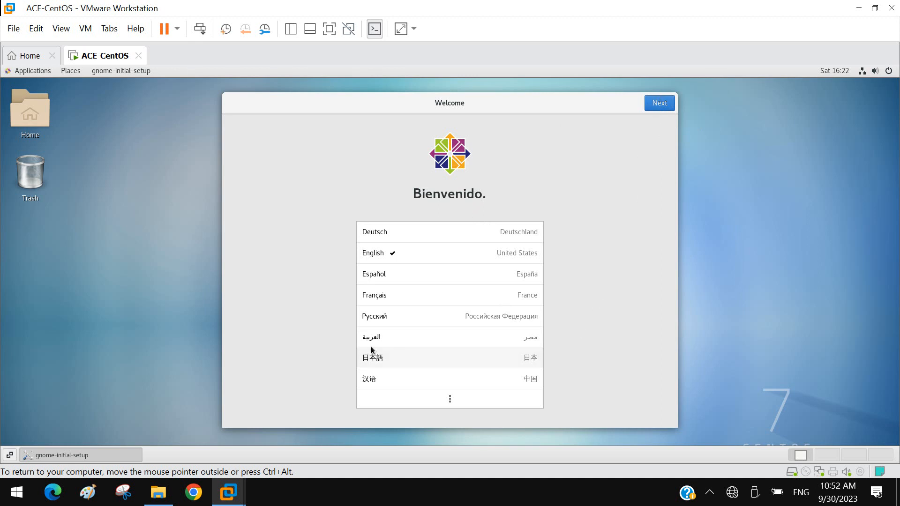
# Step: Accept English and the English (US) keyboard layout in the welcome setup, and turn off Location Services
pyautogui.click(667, 107)
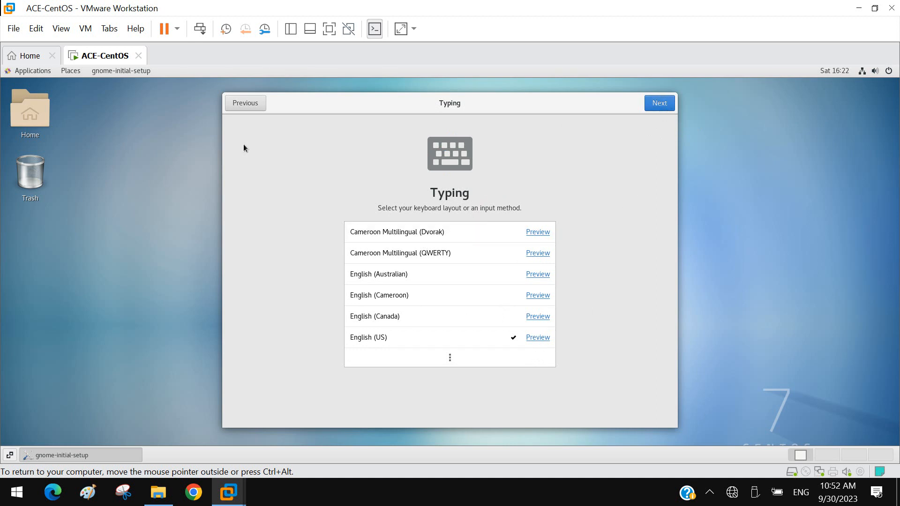
pyautogui.click(664, 105)
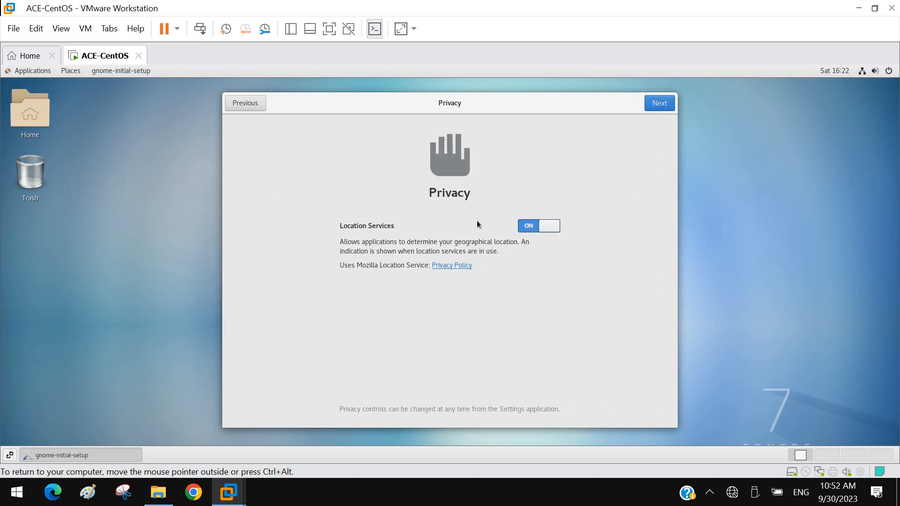
pyautogui.click(550, 230)
pyautogui.click(661, 104)
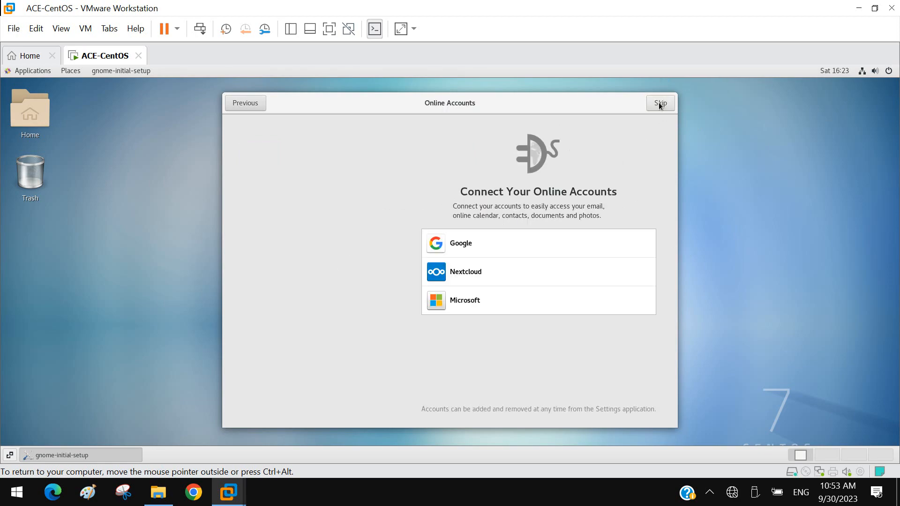
# Step: Skip connecting online accounts, start using CentOS Linux and close the Getting Started help window
pyautogui.click(662, 104)
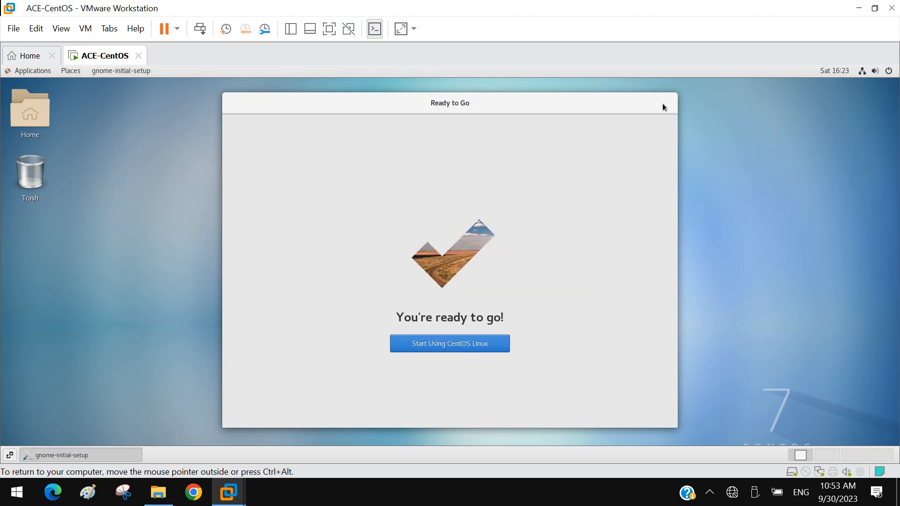
pyautogui.click(444, 347)
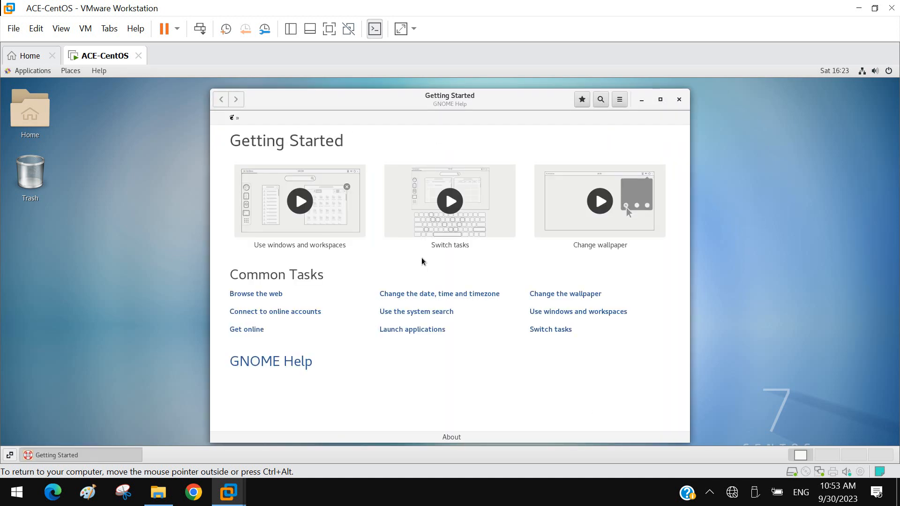
pyautogui.click(680, 100)
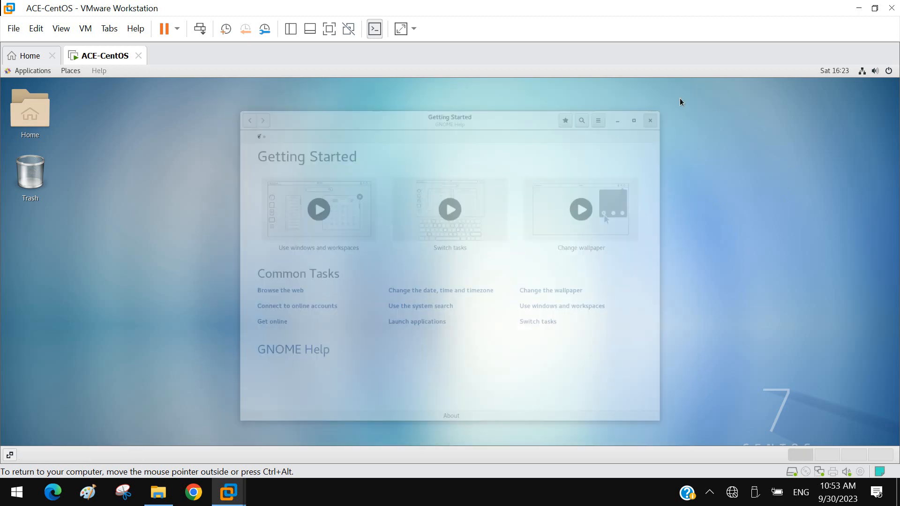
# Step: Open a terminal from the desktop and enlarge its window
pyautogui.rightClick(360, 160)
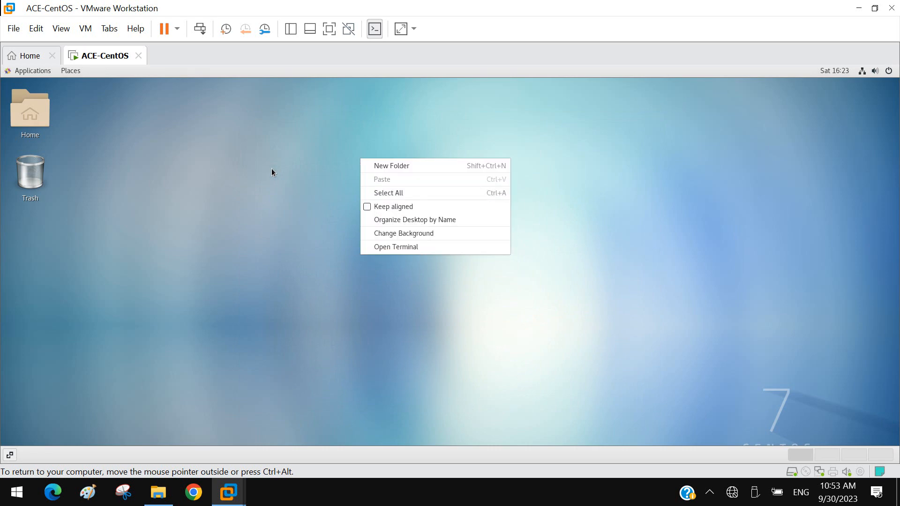
pyautogui.click(239, 114)
pyautogui.rightClick(425, 125)
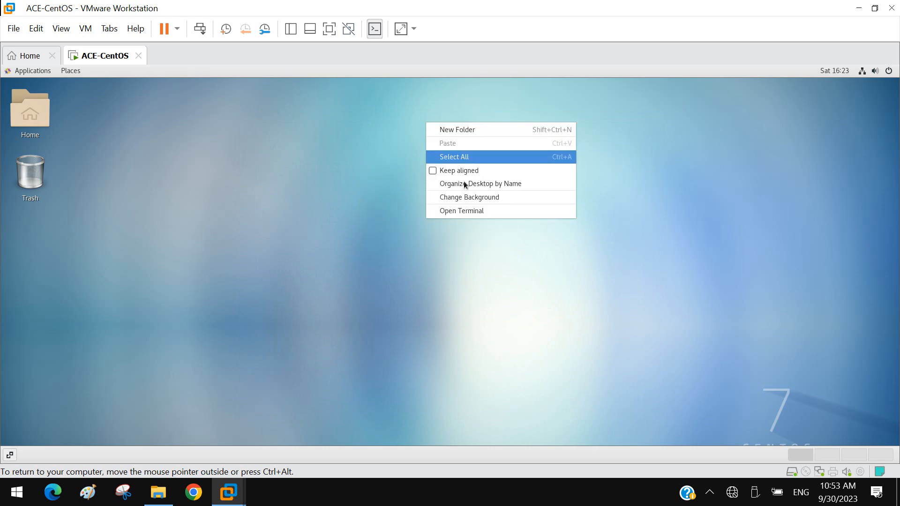
pyautogui.click(475, 214)
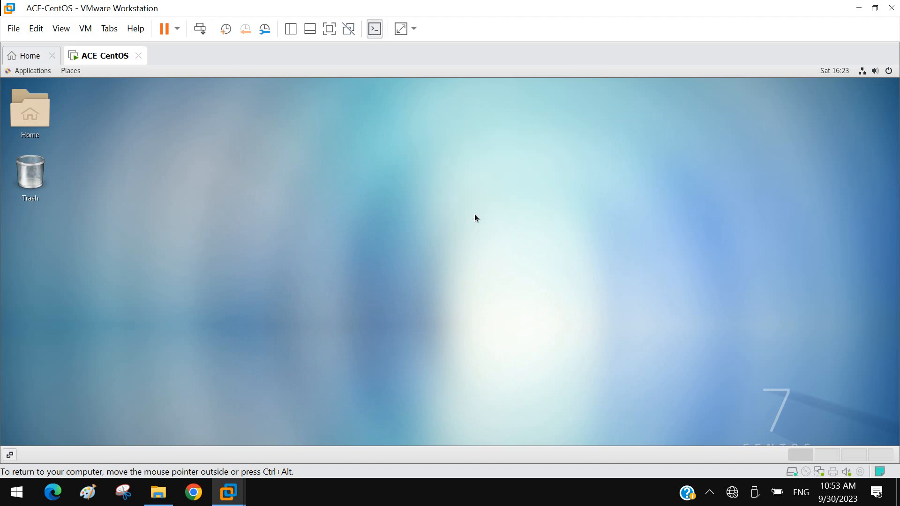
pyautogui.moveTo(310, 131); pyautogui.dragTo(338, 107)
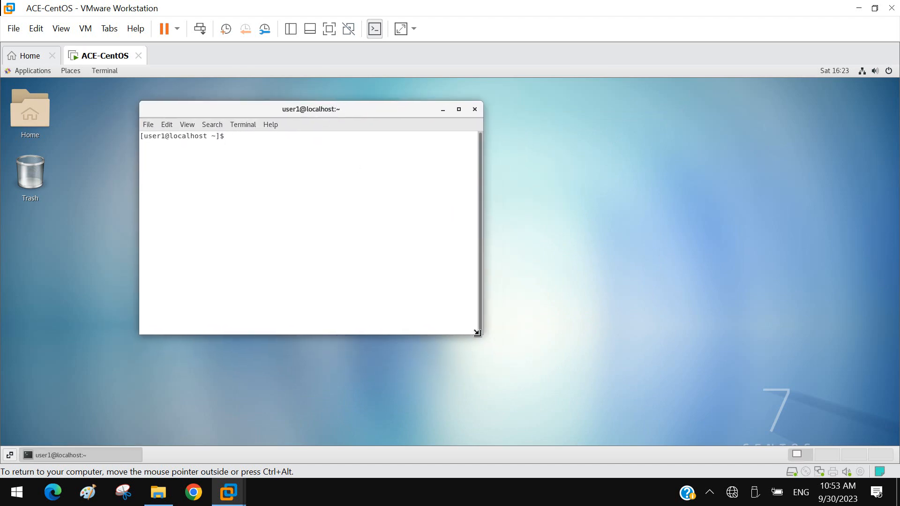
pyautogui.moveTo(478, 332); pyautogui.dragTo(628, 410)
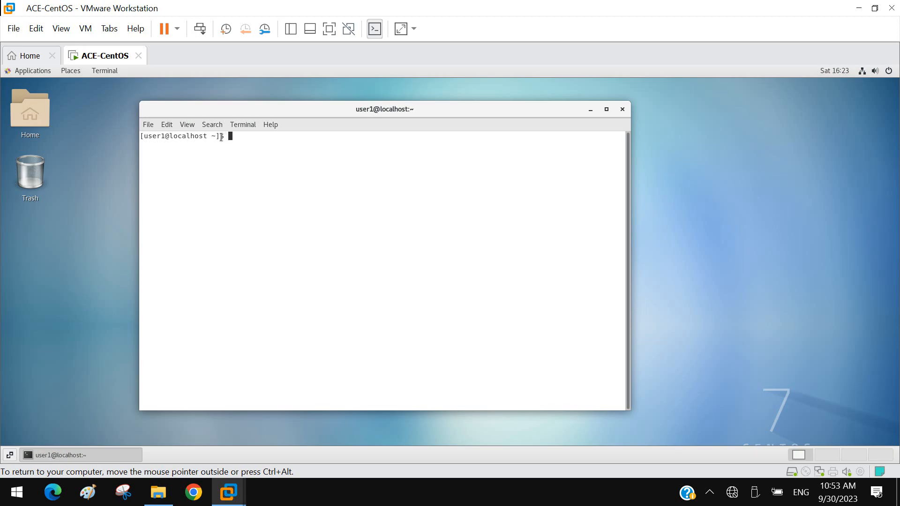
pyautogui.moveTo(228, 136); pyautogui.dragTo(216, 141)
pyautogui.click(711, 494)
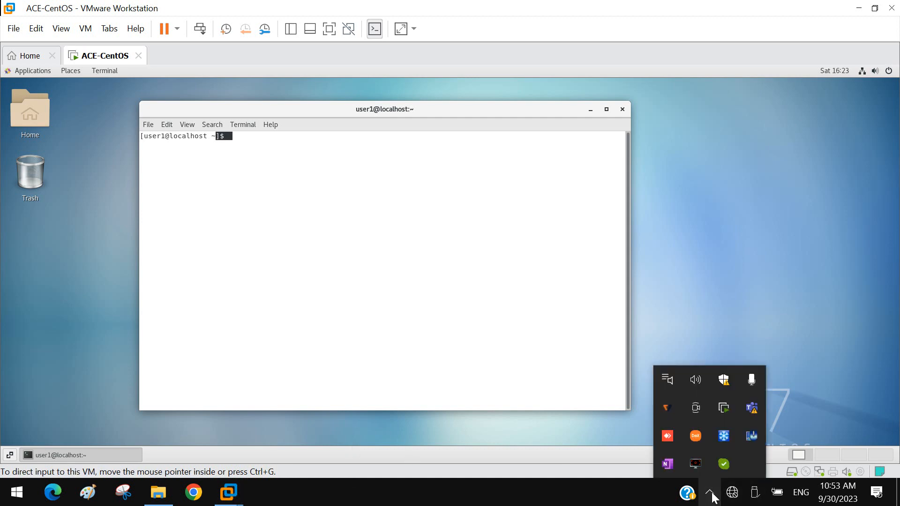